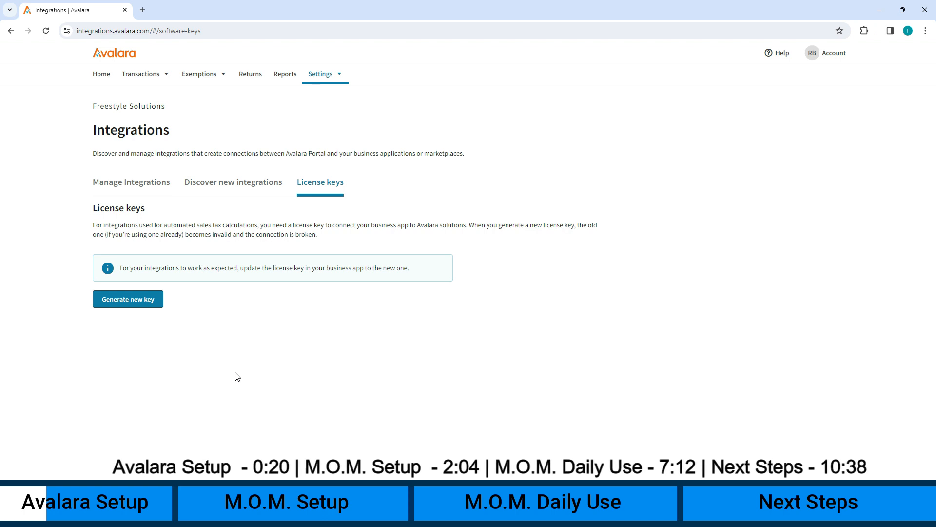
Step: Open the account menu to view the Avalara account details
left_click(842, 57)
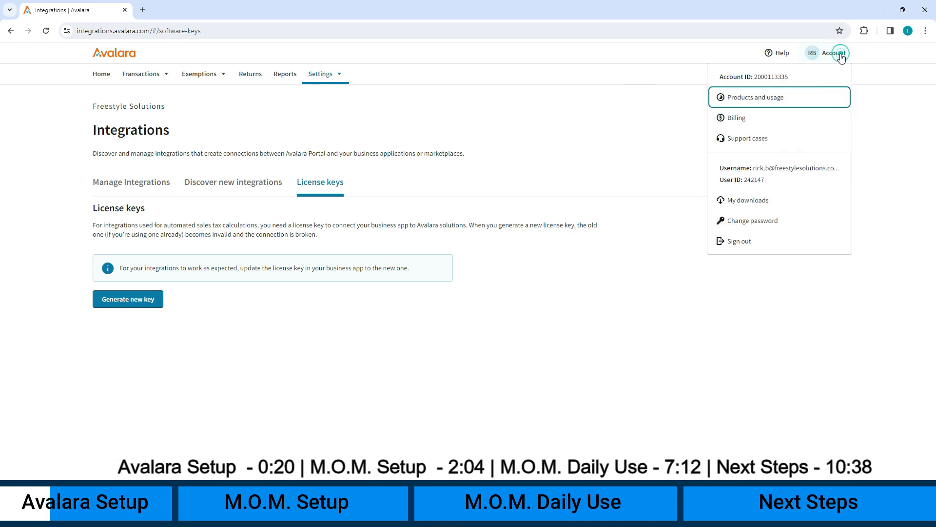
left_click(770, 80)
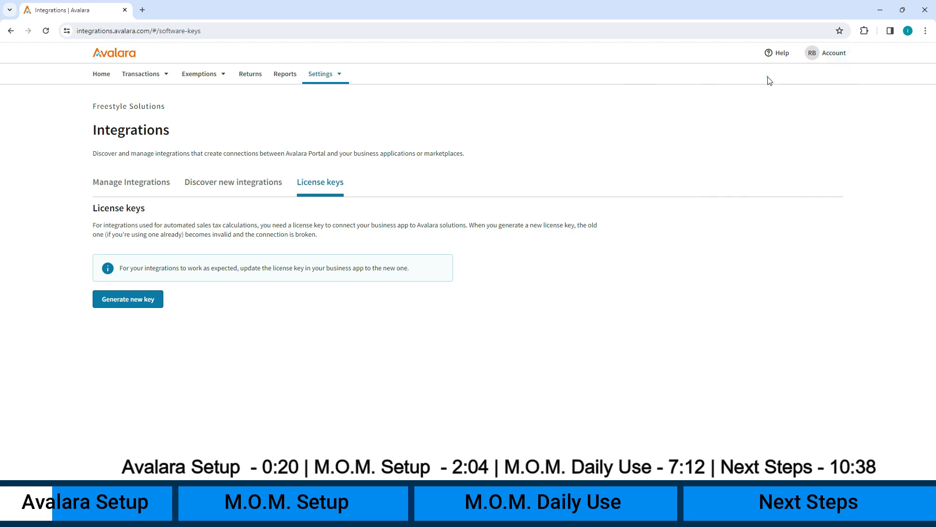
left_click(833, 58)
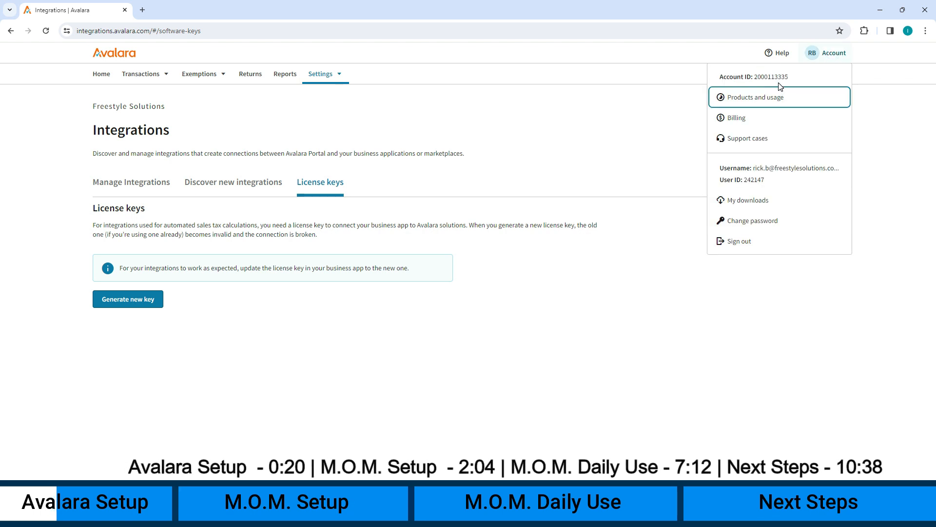
Step: Open the Where you collect tax settings page and scroll through the sales and use tax regions
left_click(334, 78)
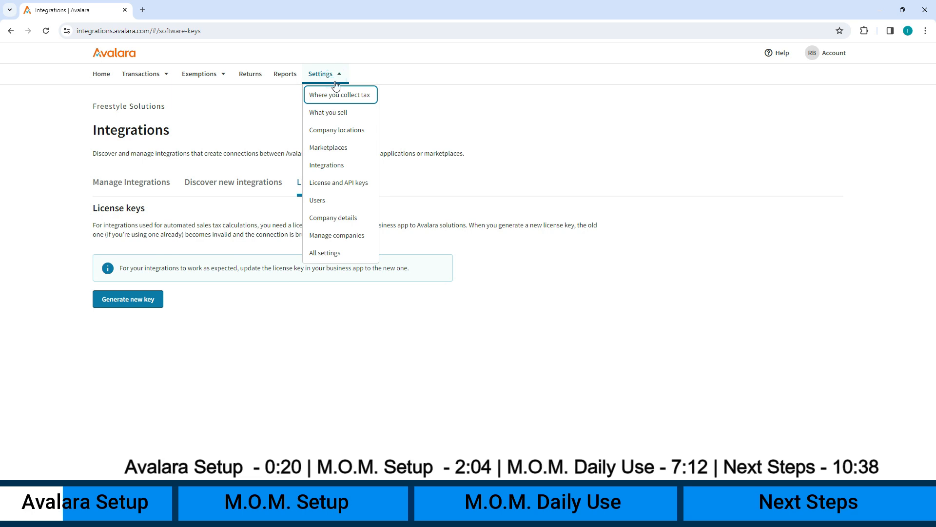
left_click(339, 98)
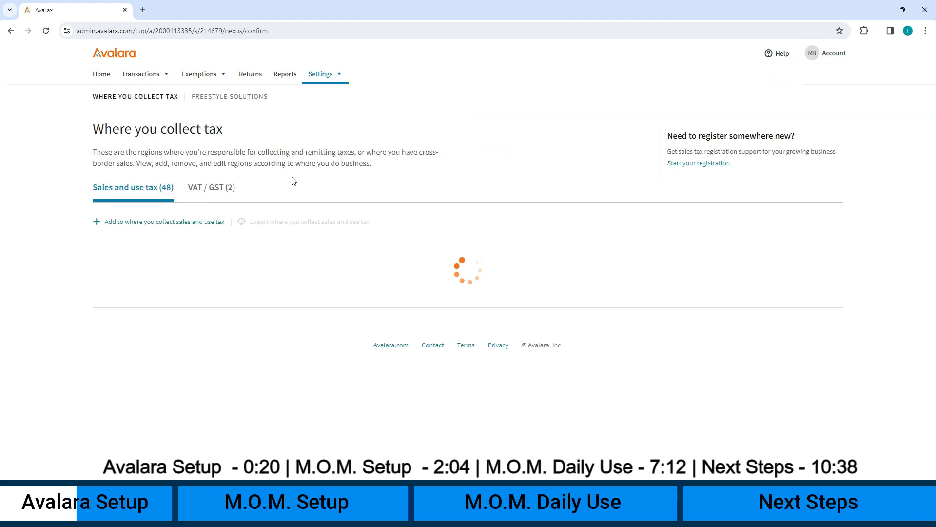
scroll(344, 287, "down", 3)
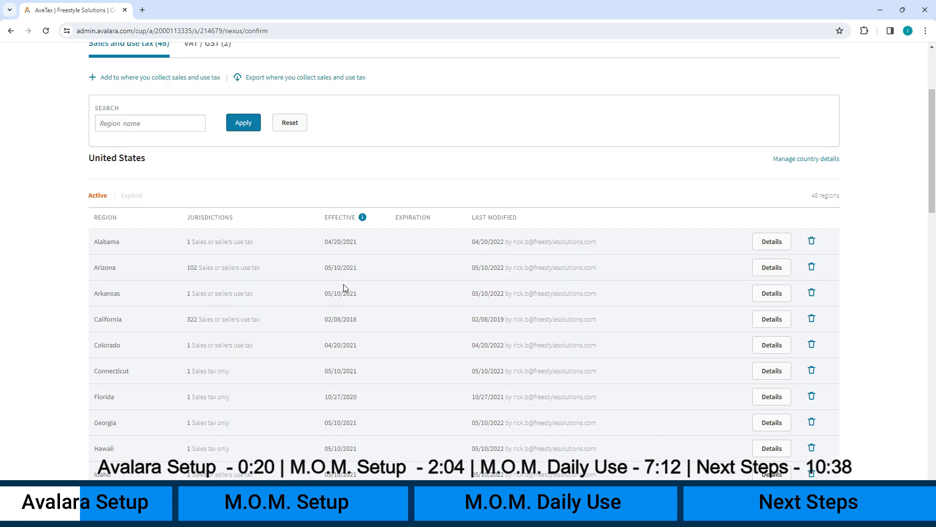
scroll(344, 288, "down", 1)
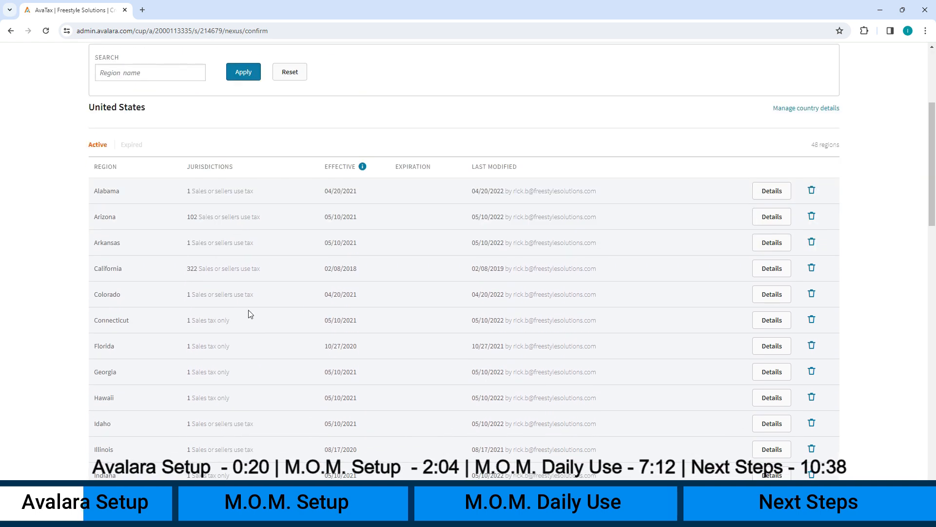
scroll(218, 293, "up", 3)
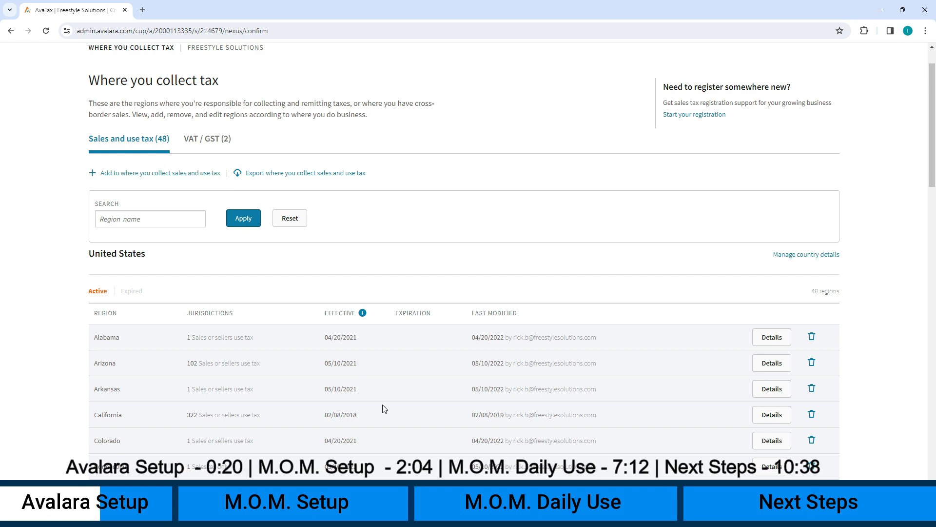
scroll(238, 253, "up", 1)
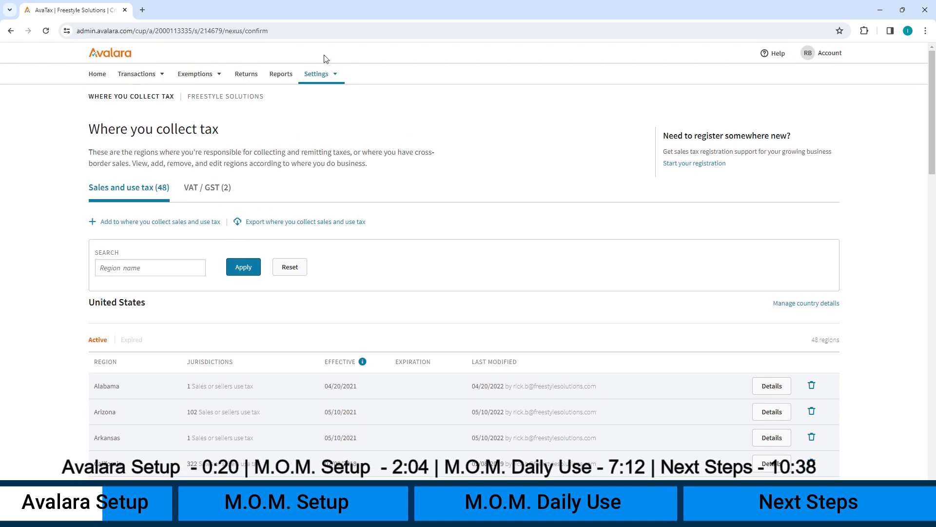
Step: Open the Company locations settings and review the company locations and the Marketplaces tab
left_click(322, 80)
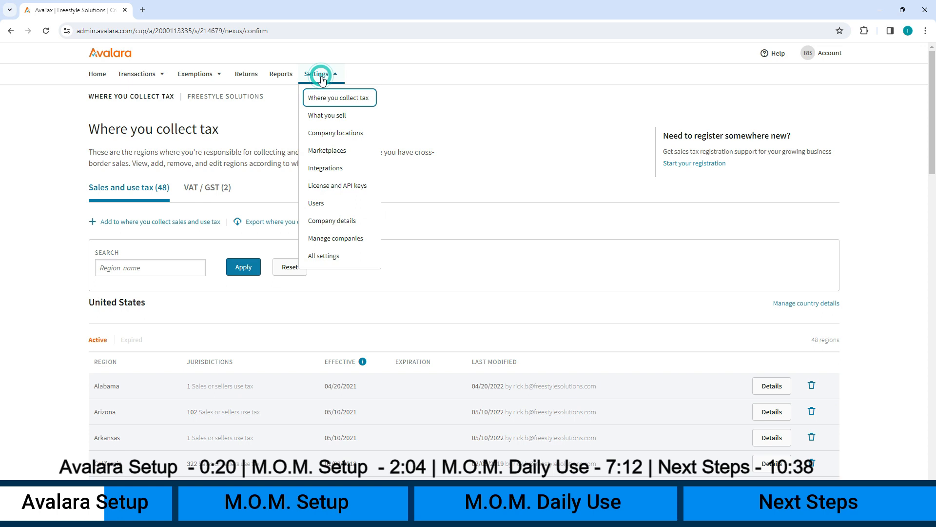
left_click(346, 136)
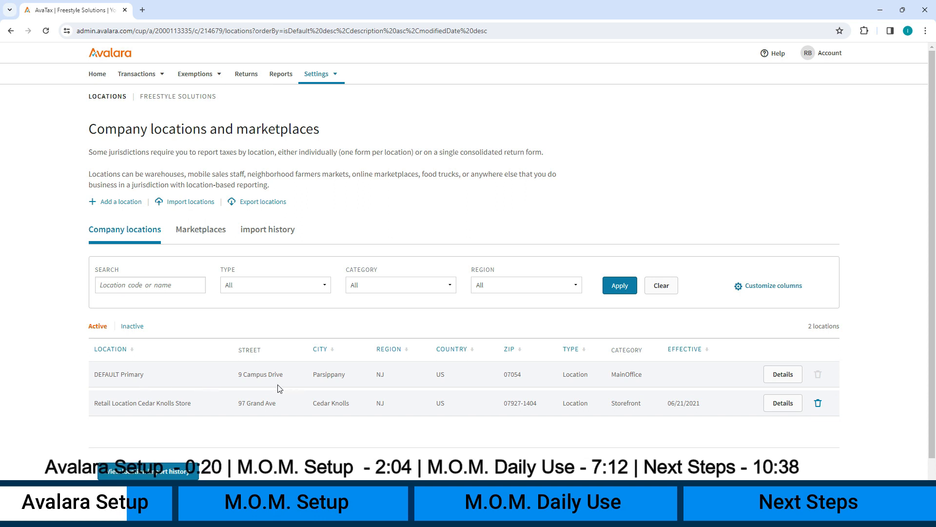
left_click(202, 233)
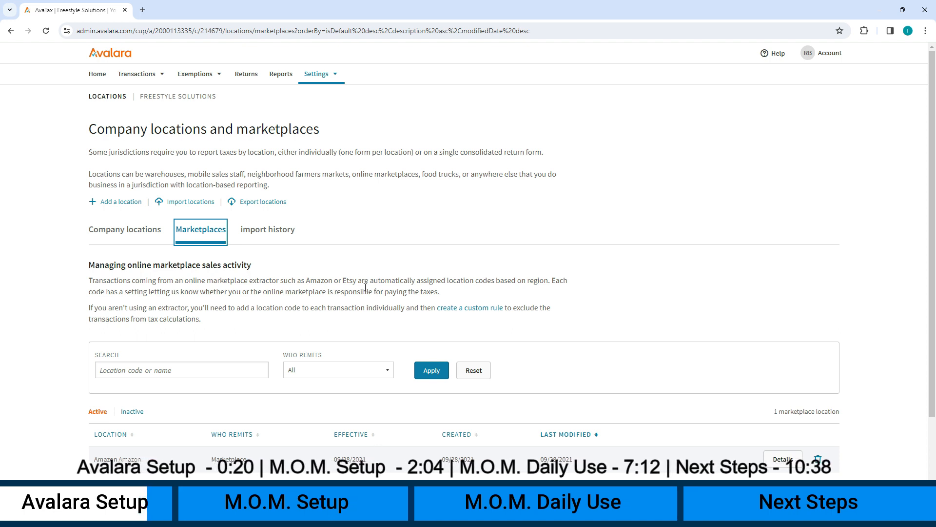
left_click(100, 77)
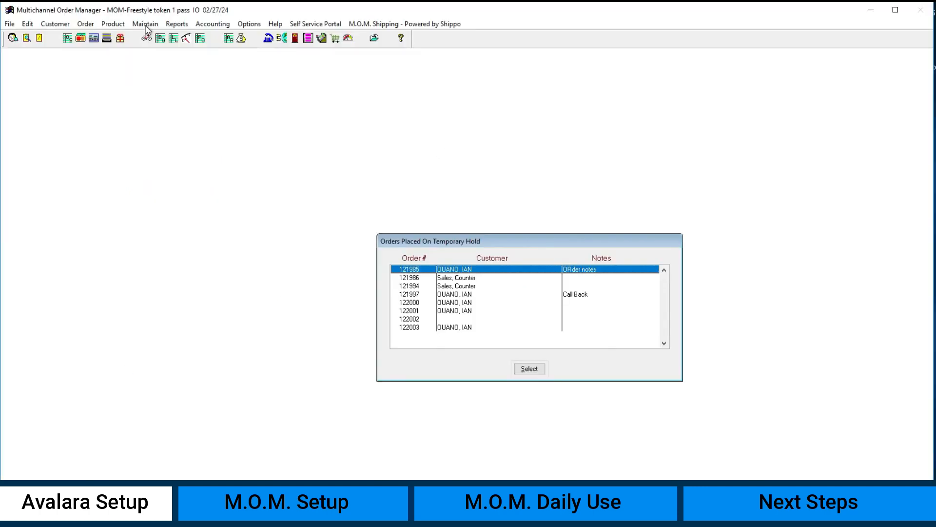
Step: Open the Avalara Interface account settings in Multichannel Order Manager
left_click(144, 24)
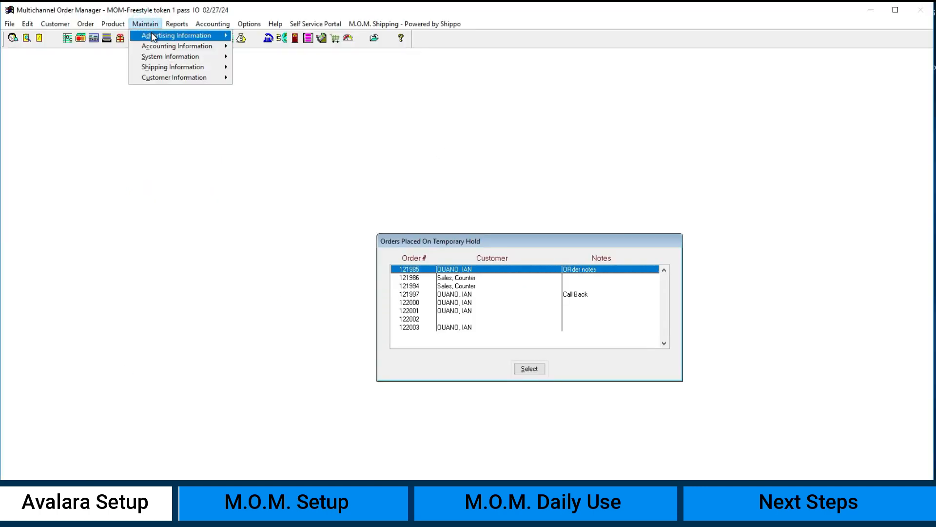
mouse_move(160, 49)
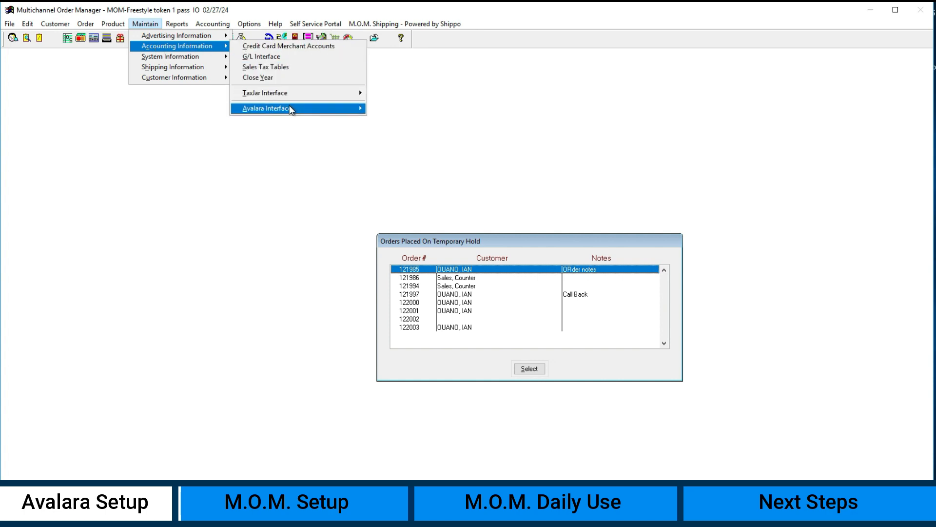
mouse_move(293, 111)
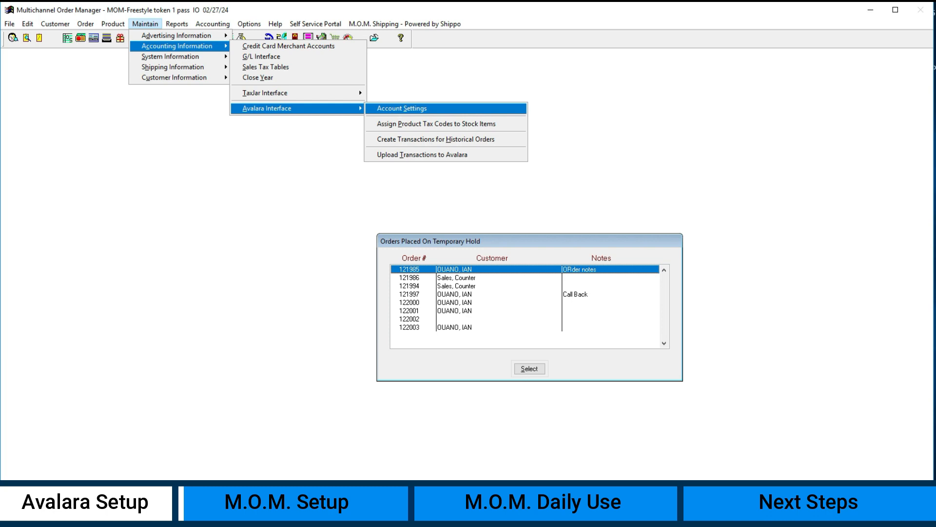
left_click(393, 113)
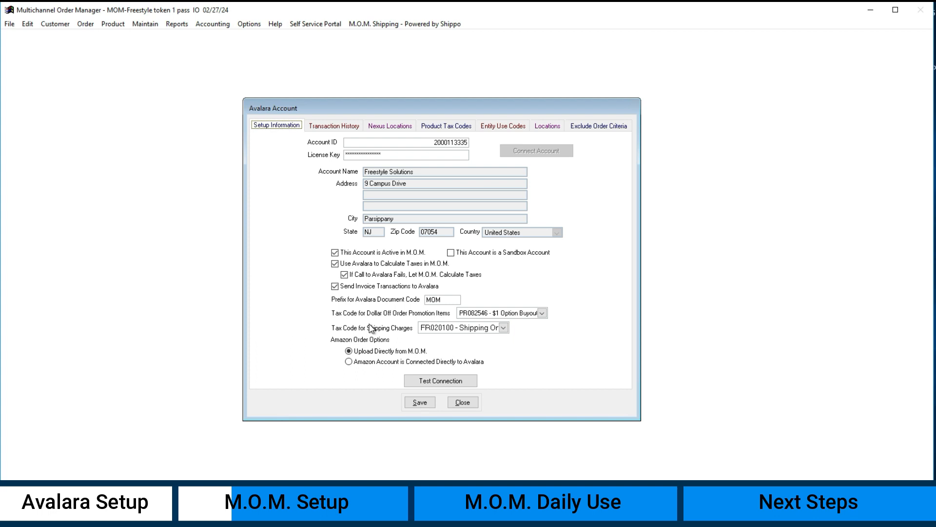
Step: Browse the promotion tax code options, then test the connection to Avalara and dismiss the result
left_click(525, 314)
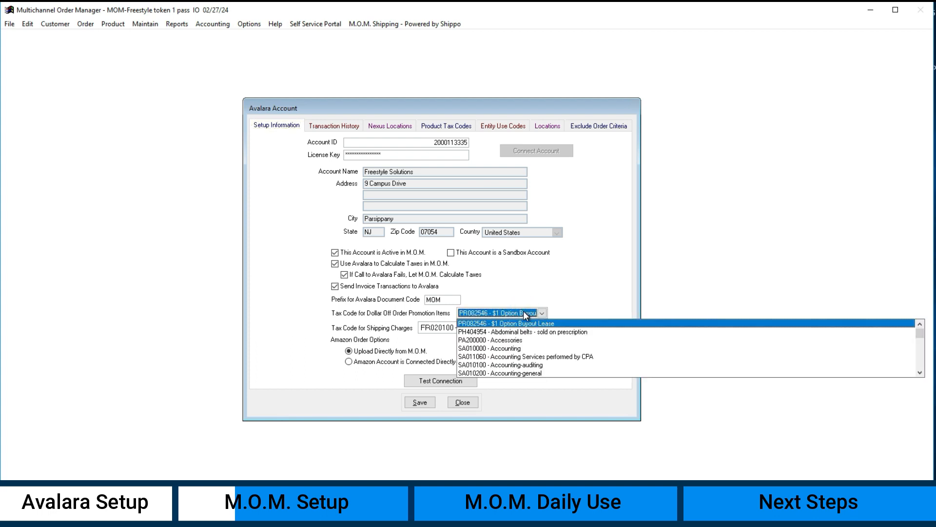
left_click(551, 289)
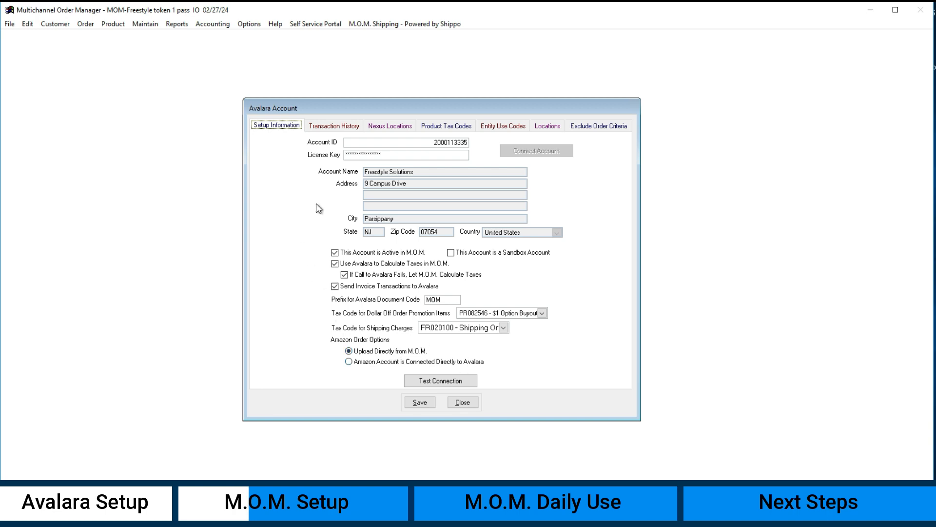
left_click(436, 382)
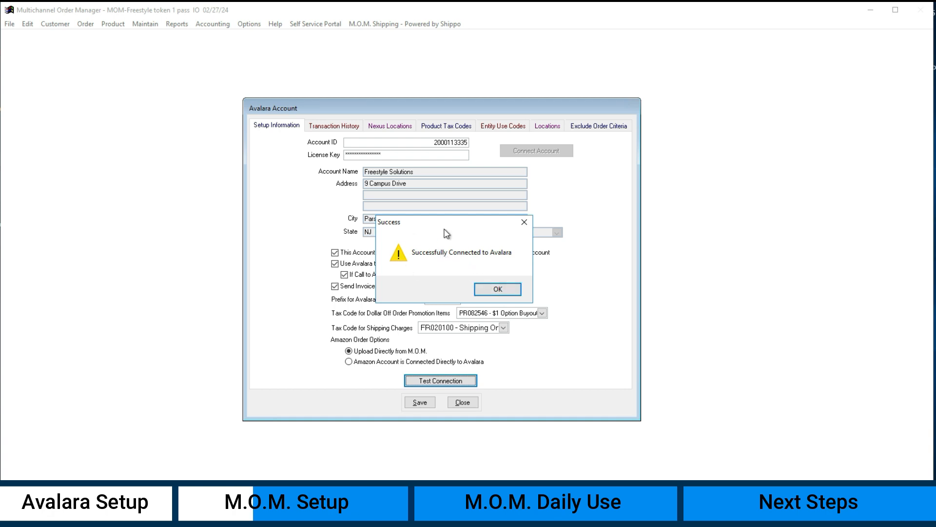
left_click(497, 289)
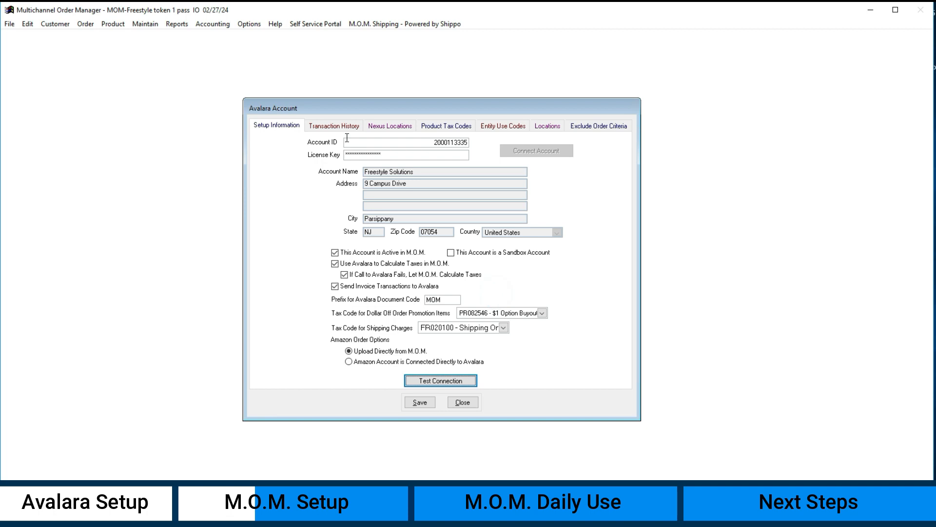
Step: Filter the transaction history for This Month
left_click(321, 127)
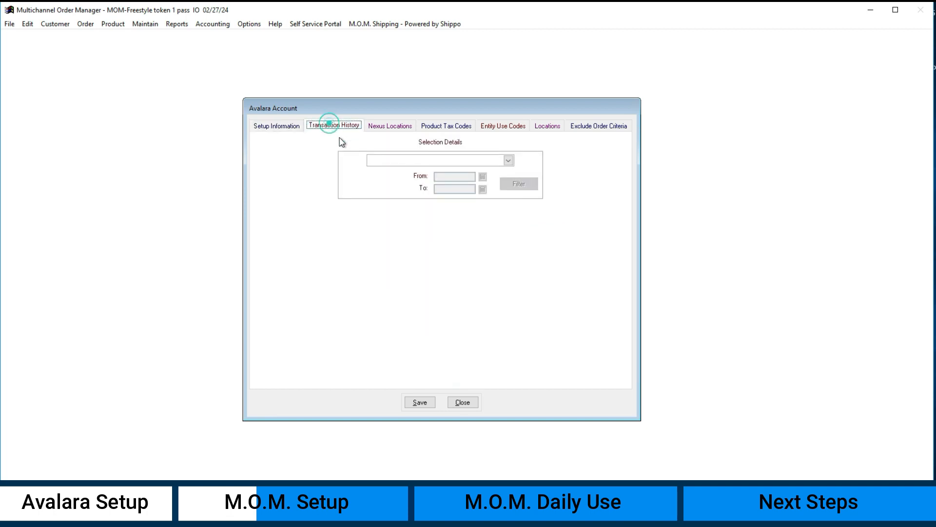
left_click(472, 161)
left_click(411, 201)
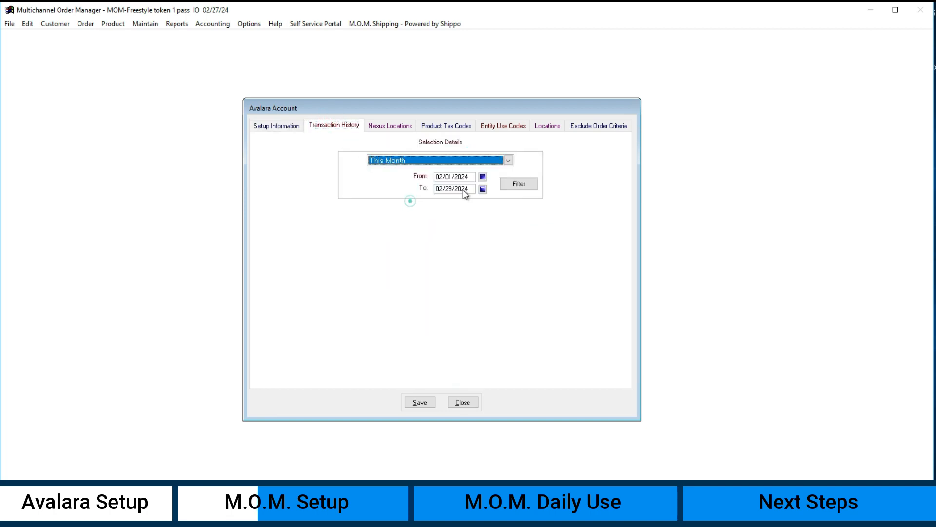
left_click(516, 184)
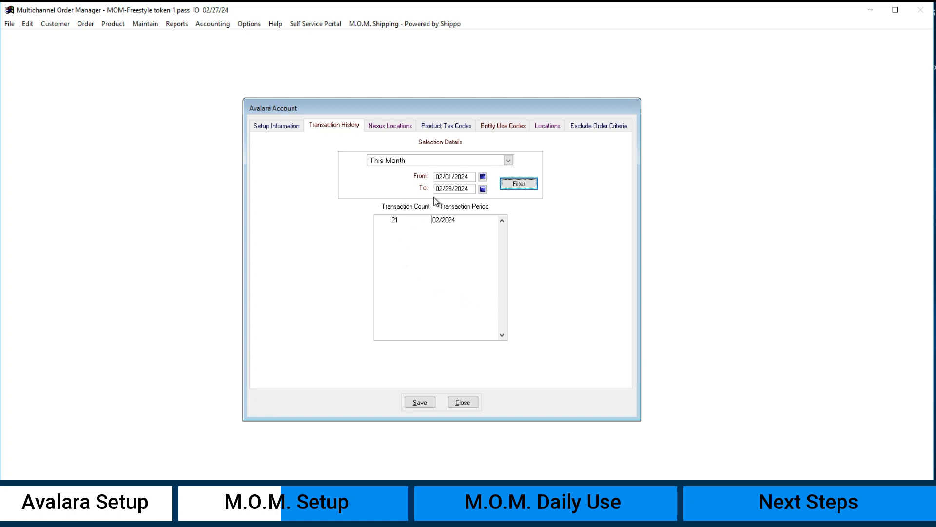
Step: Review the Nexus Locations and Product Tax Codes lists
left_click(399, 128)
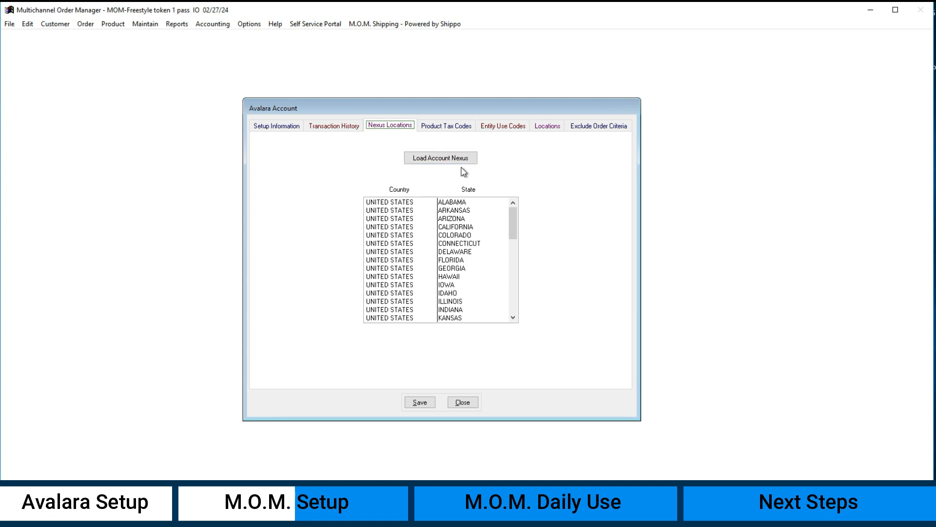
left_click(460, 128)
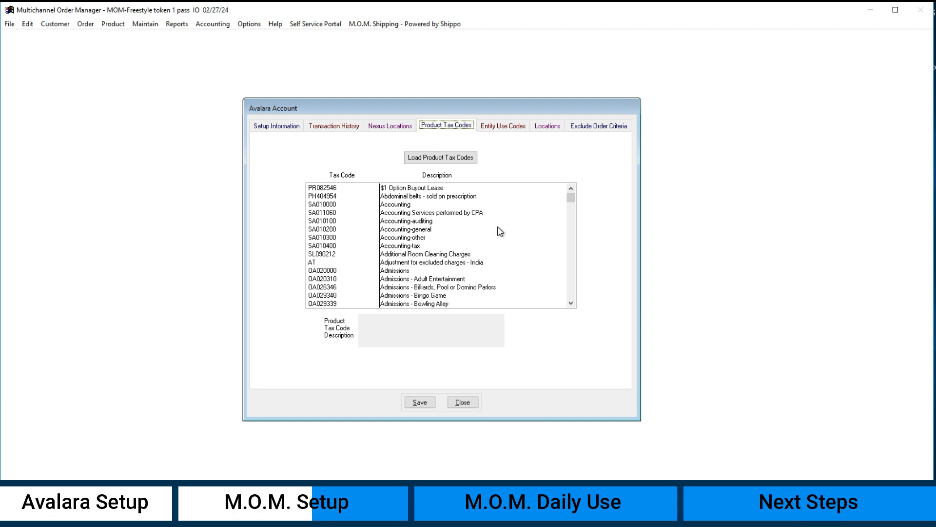
Step: Browse the entity use codes list
left_click(504, 126)
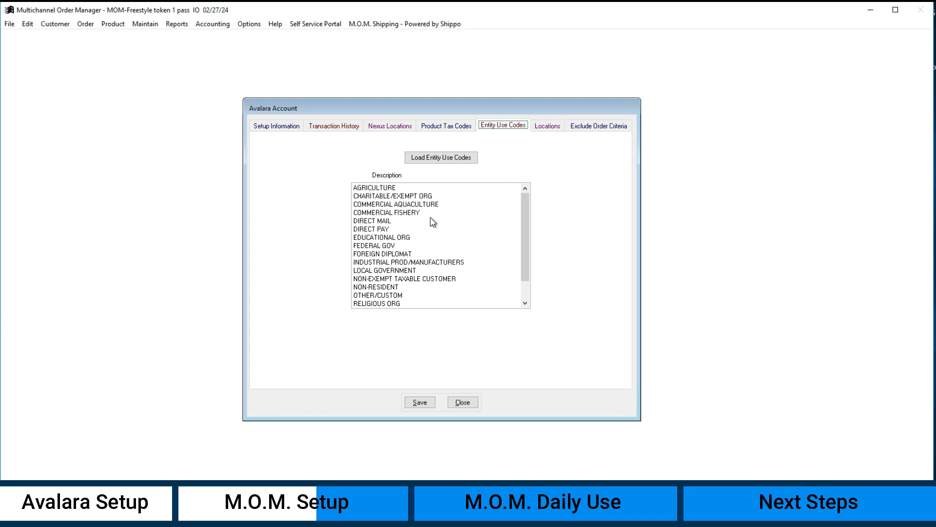
left_click(426, 197)
scroll(418, 192, "down", 1)
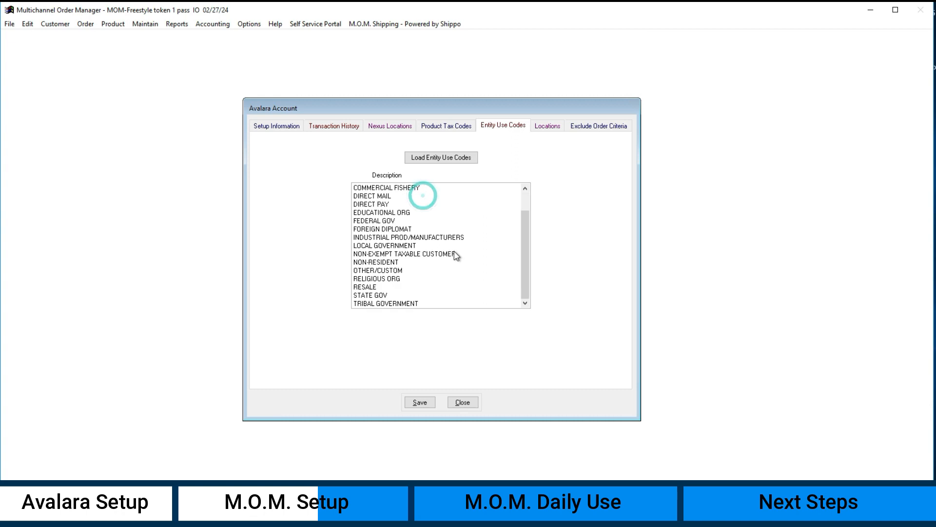
scroll(458, 267, "up", 1)
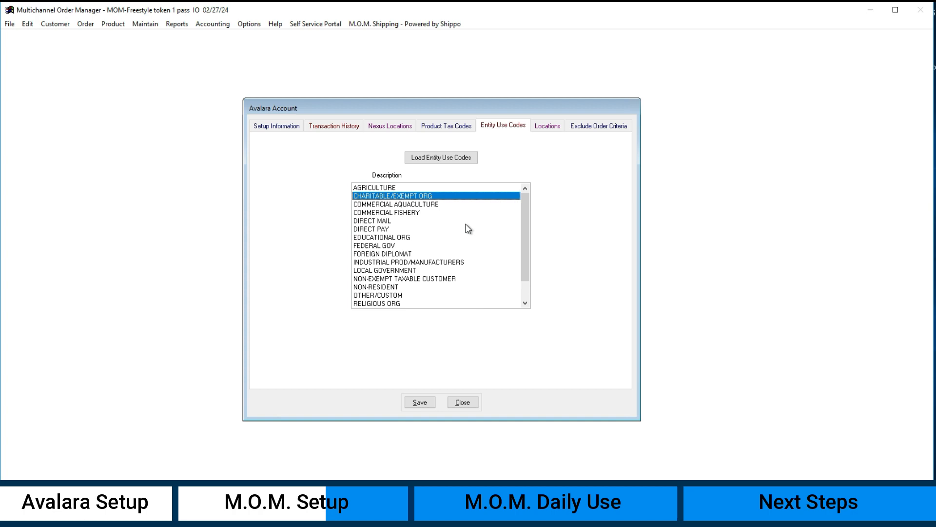
Step: Review the Avalara locations list and open the Exclude Order Criteria section
left_click(547, 127)
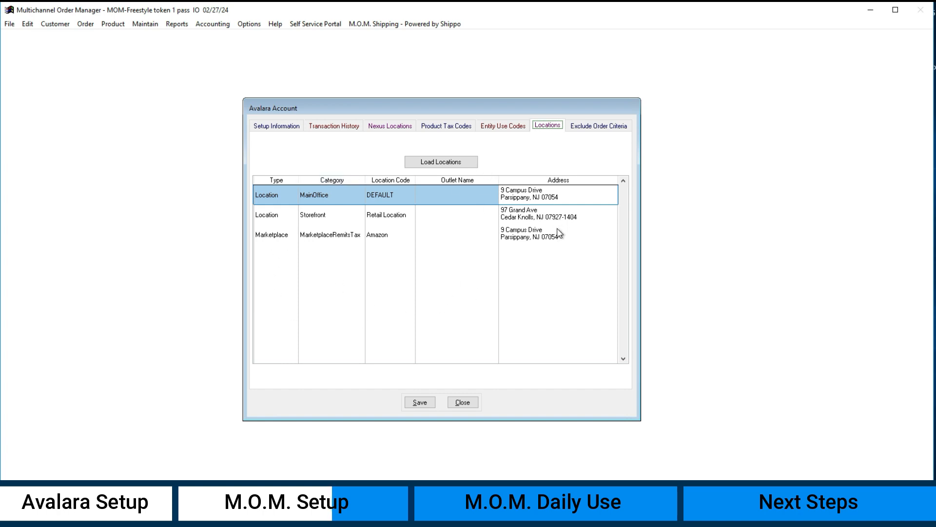
left_click(589, 131)
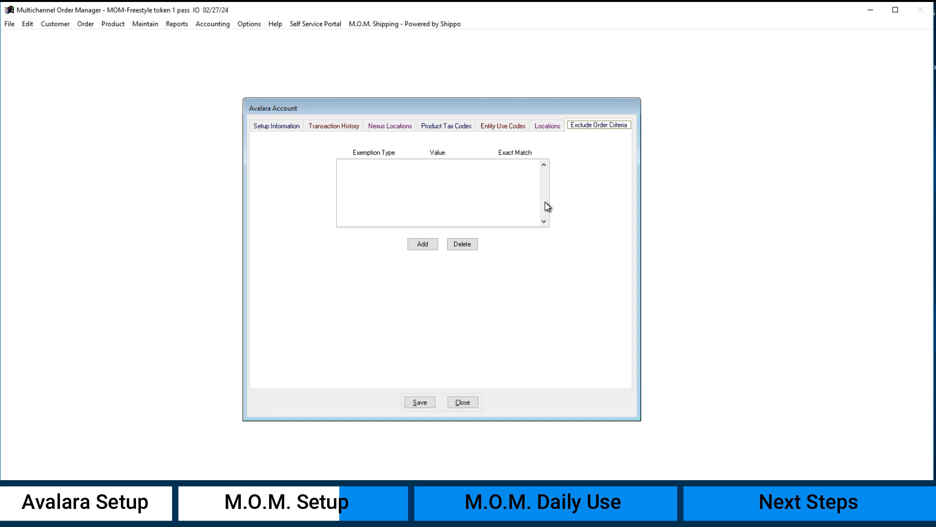
Step: Start a new exclusion criterion, review the Exemption Type options, and close the Avalara Account window without adding one
left_click(431, 244)
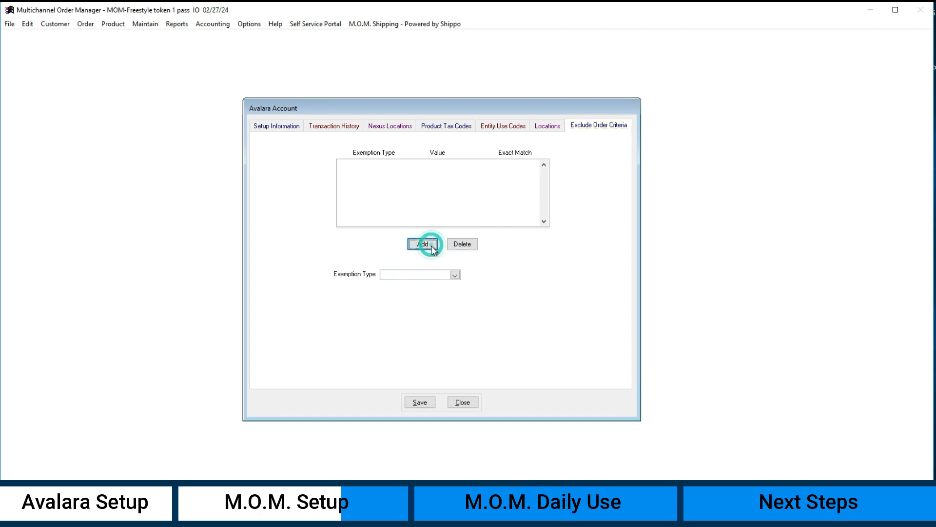
left_click(438, 275)
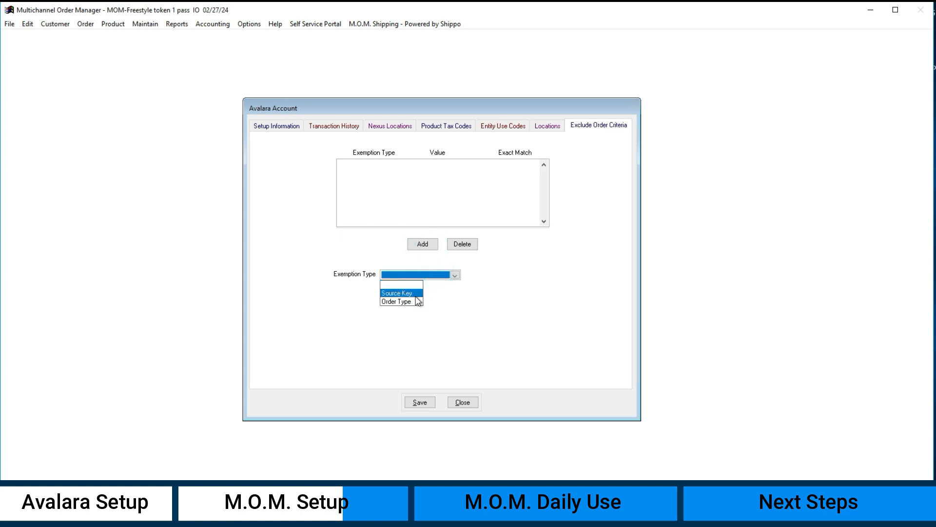
left_click(531, 300)
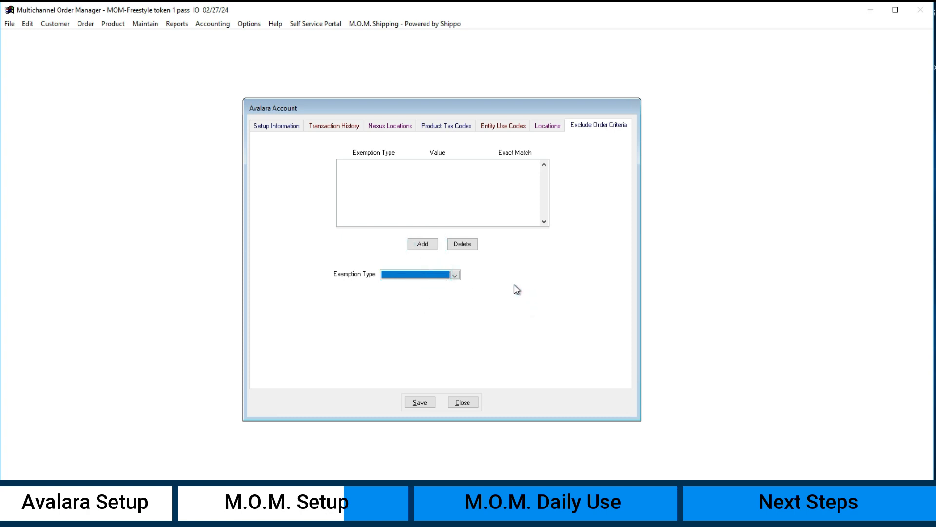
left_click(404, 278)
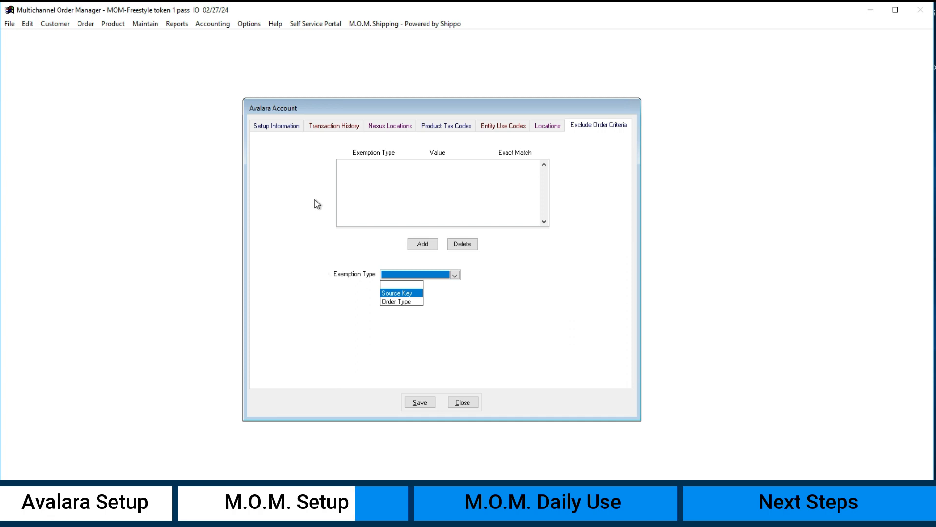
left_click(555, 305)
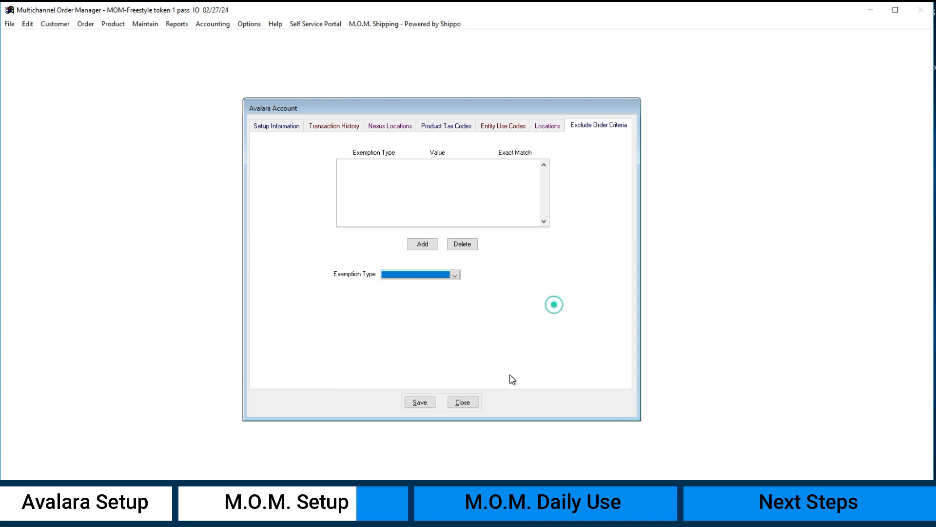
left_click(472, 401)
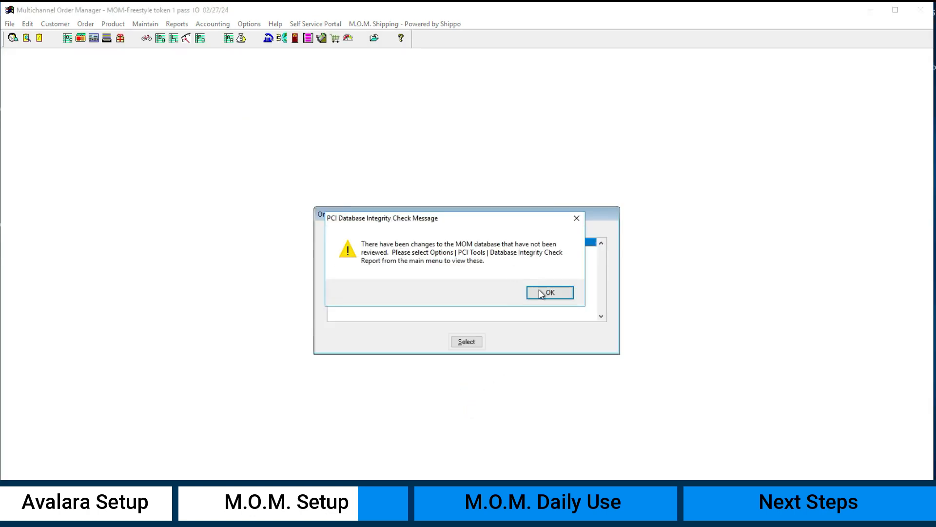
Step: Open stock item ACVM and review its Avalara Tax Code options, then cancel and close the stock lookup
left_click(552, 297)
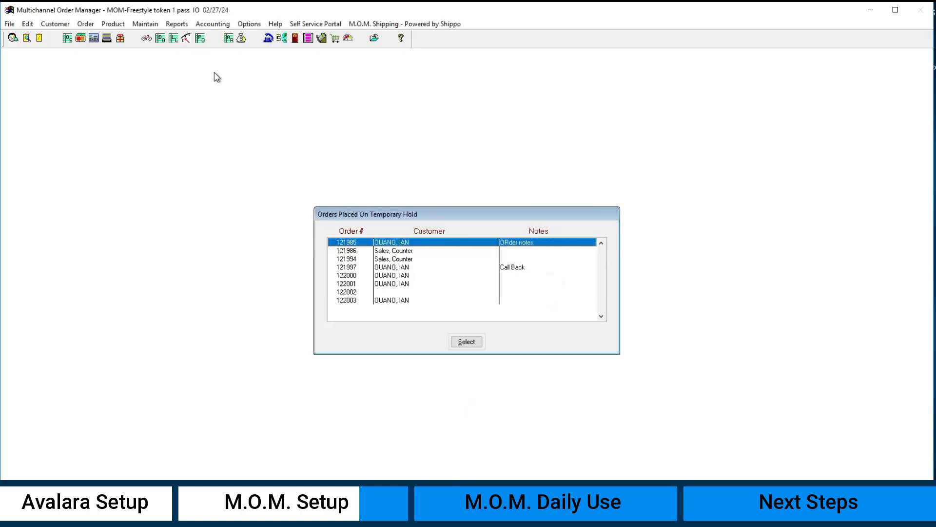
left_click(147, 39)
double_click(413, 205)
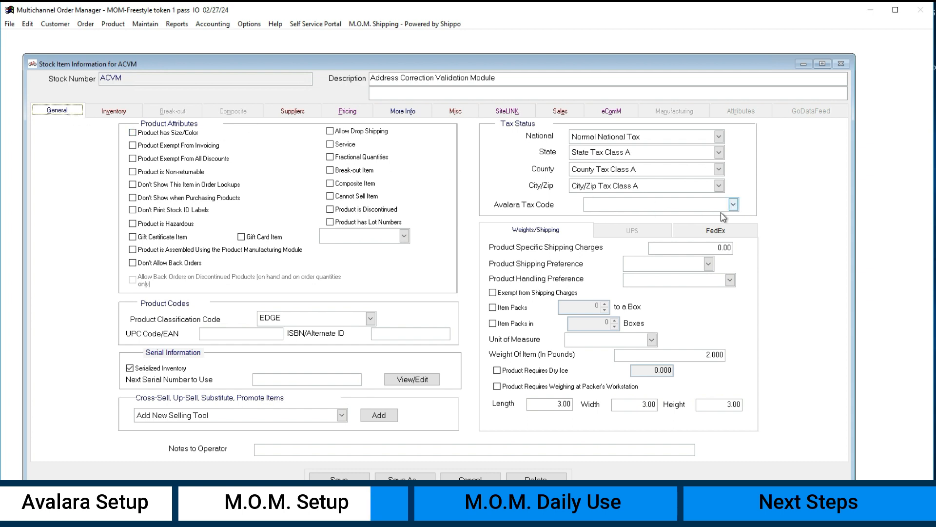
left_click(734, 205)
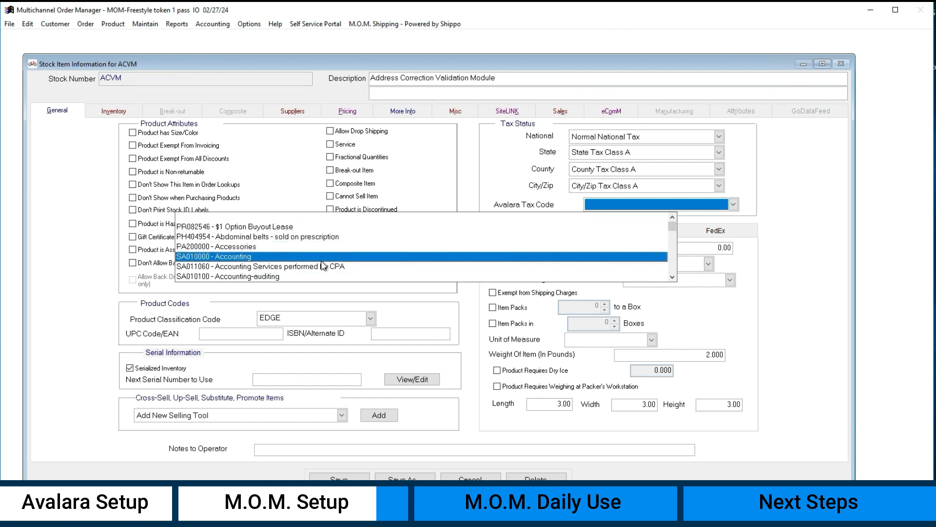
left_click(424, 222)
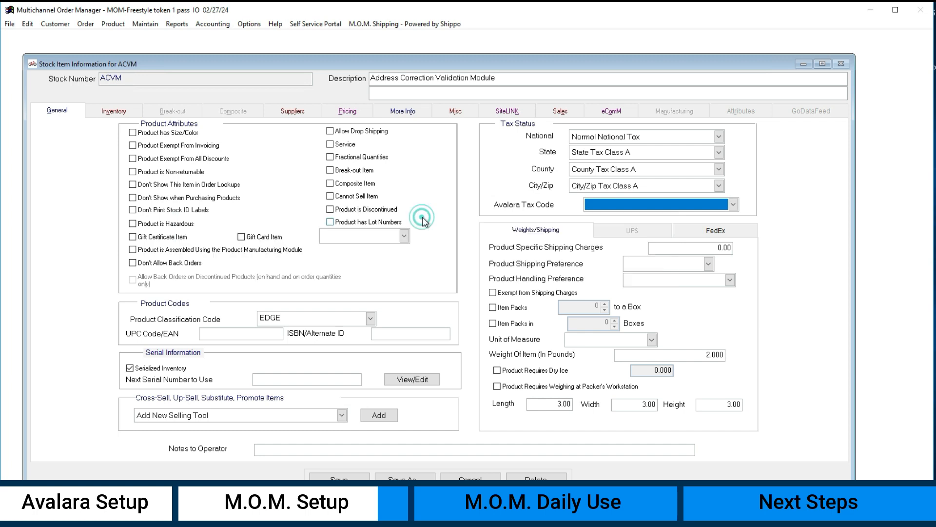
left_click(470, 476)
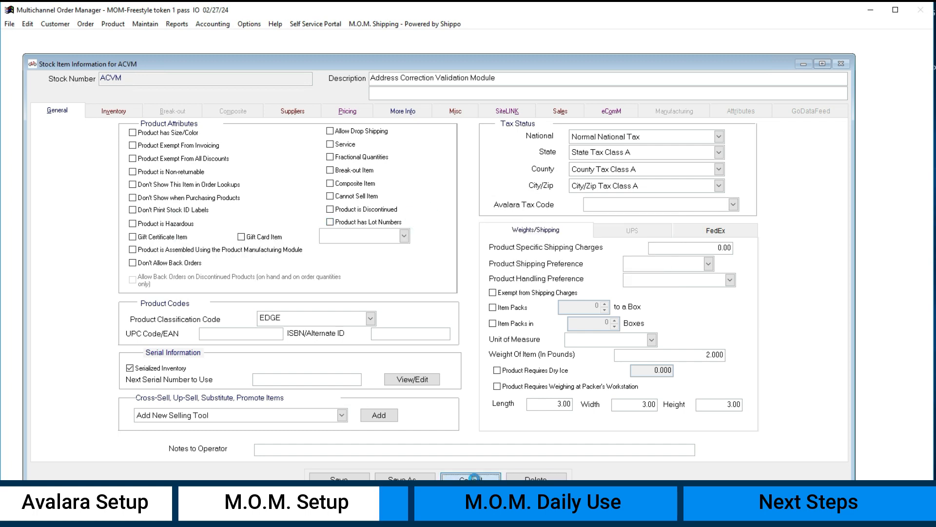
left_click(440, 294)
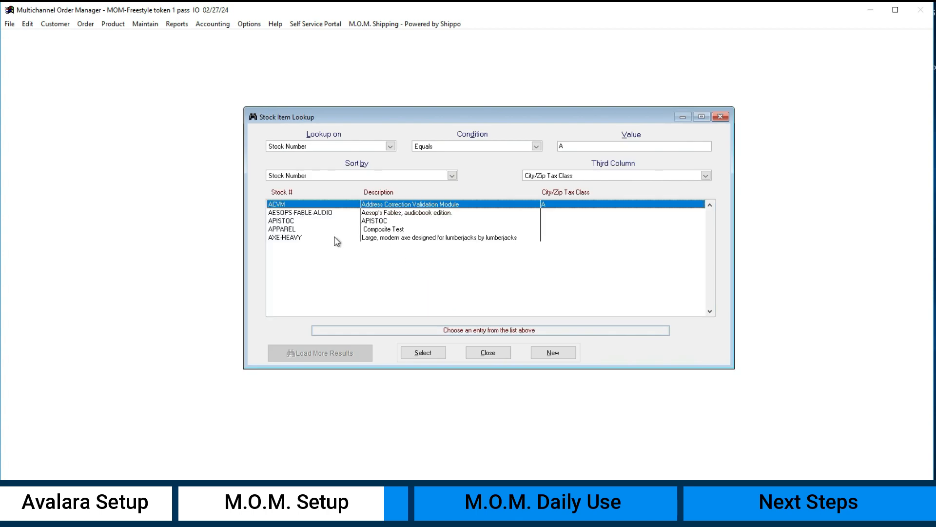
left_click(485, 355)
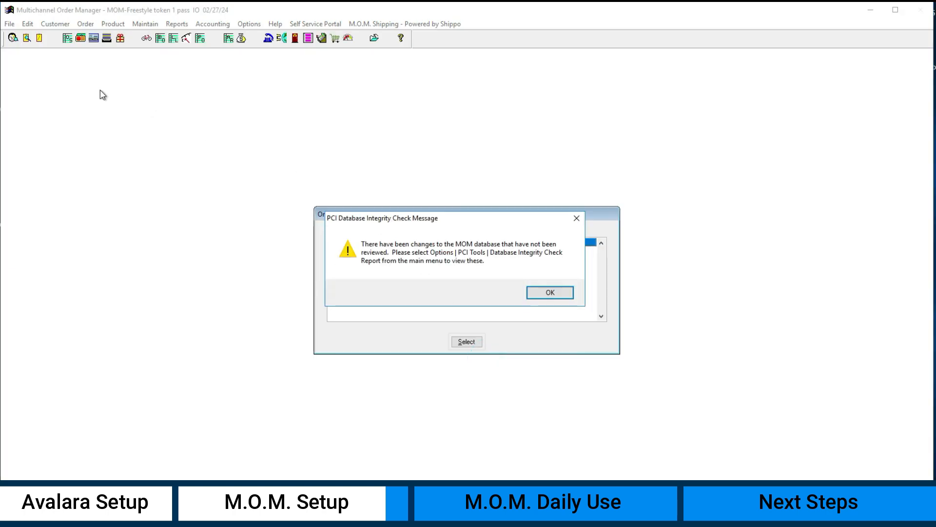
Step: Look up the test customer by last name and open their customer record
left_click(550, 293)
left_click(549, 296)
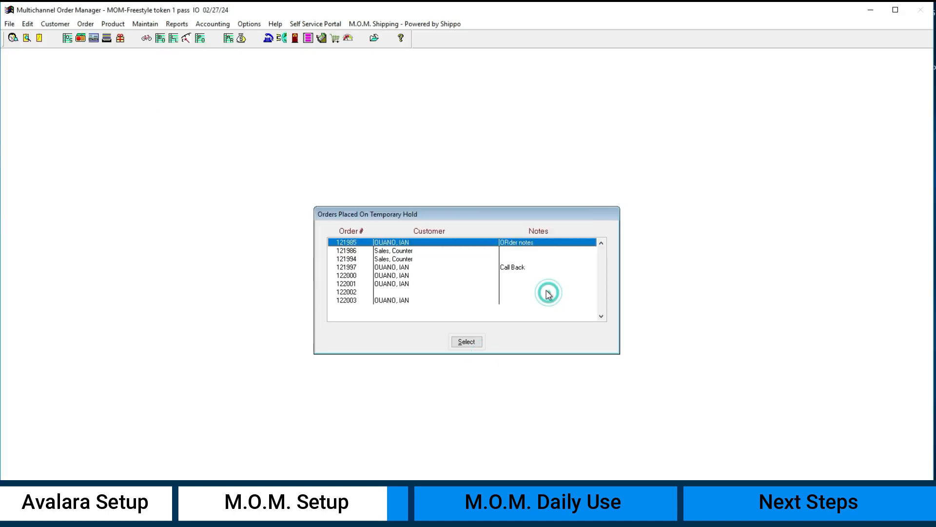
left_click(13, 39)
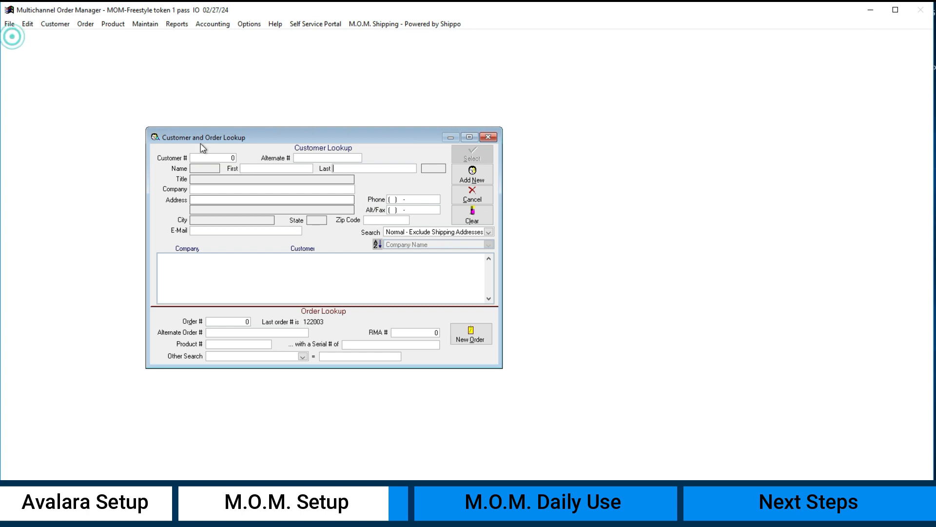
type("ouar")
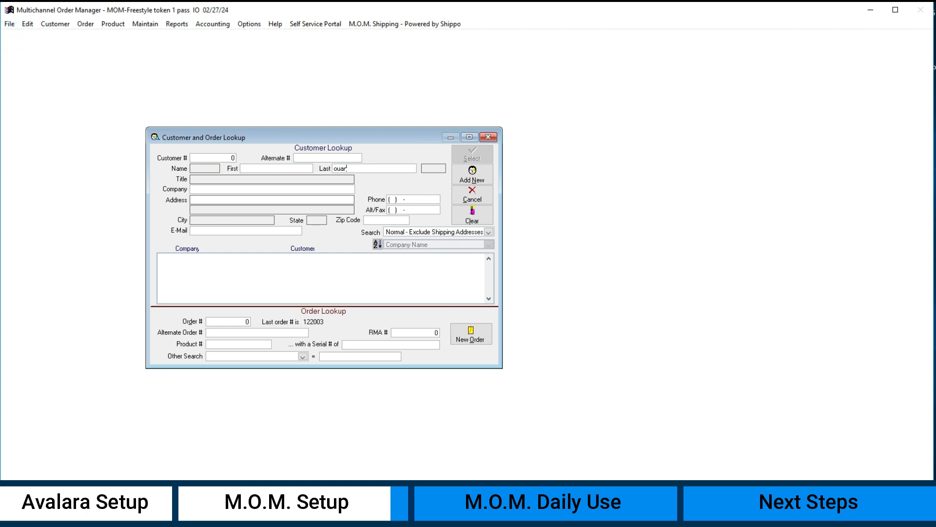
type("o")
key("Return")
key("Return")
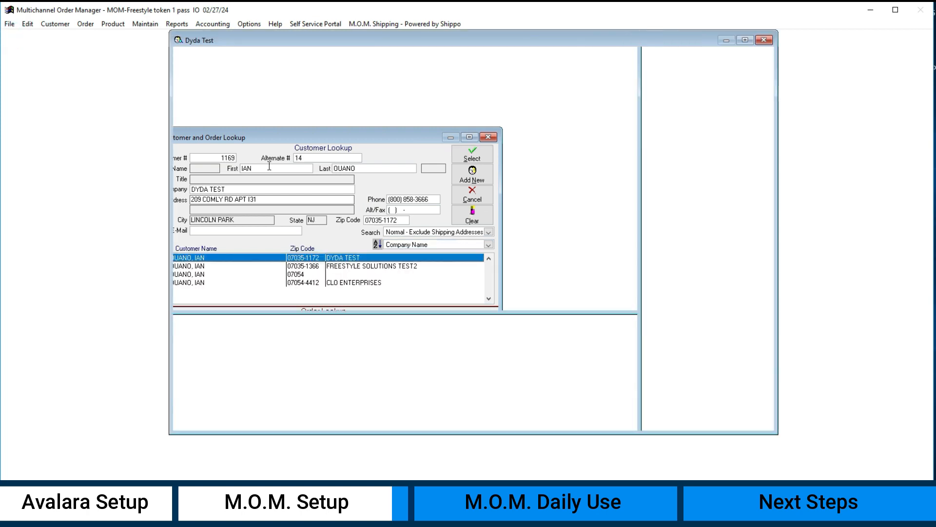
left_click(487, 278)
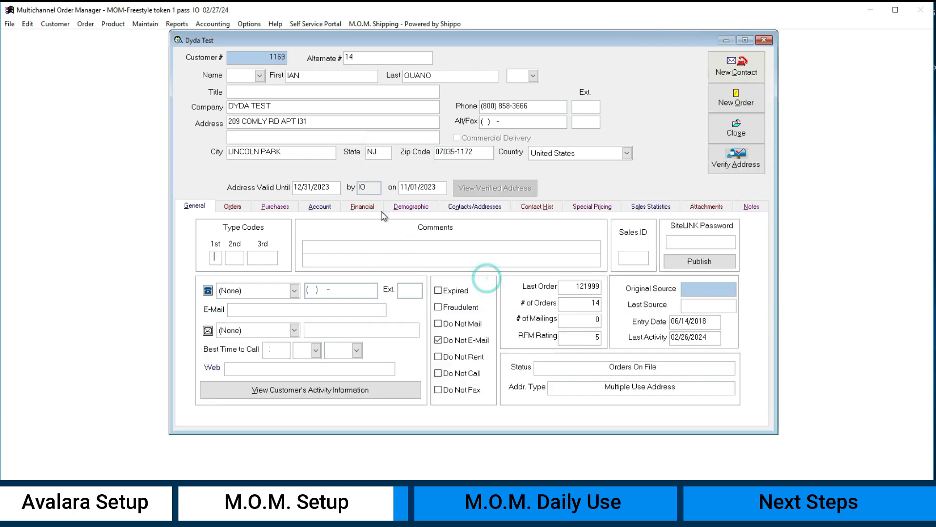
Step: Review the Avalara Entity Use Code options on the customer's Financial tab, then close the customer record
left_click(372, 209)
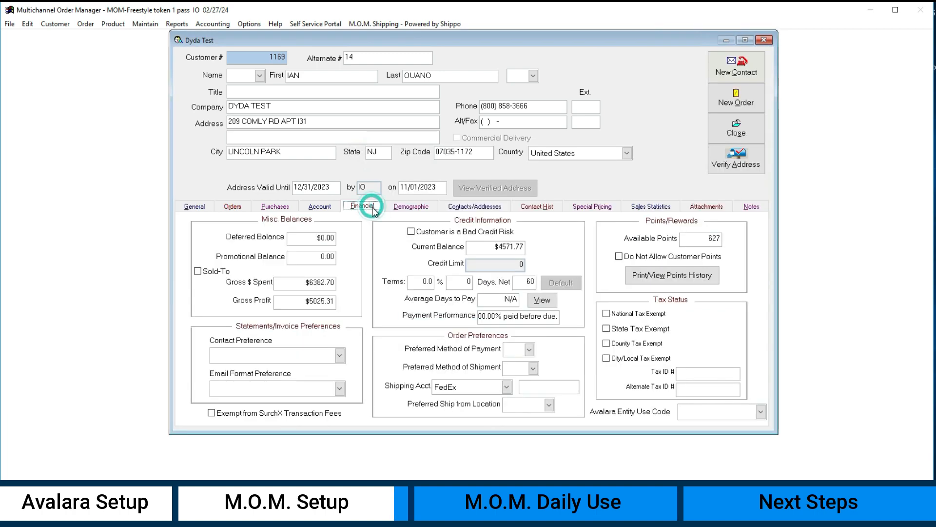
left_click(761, 412)
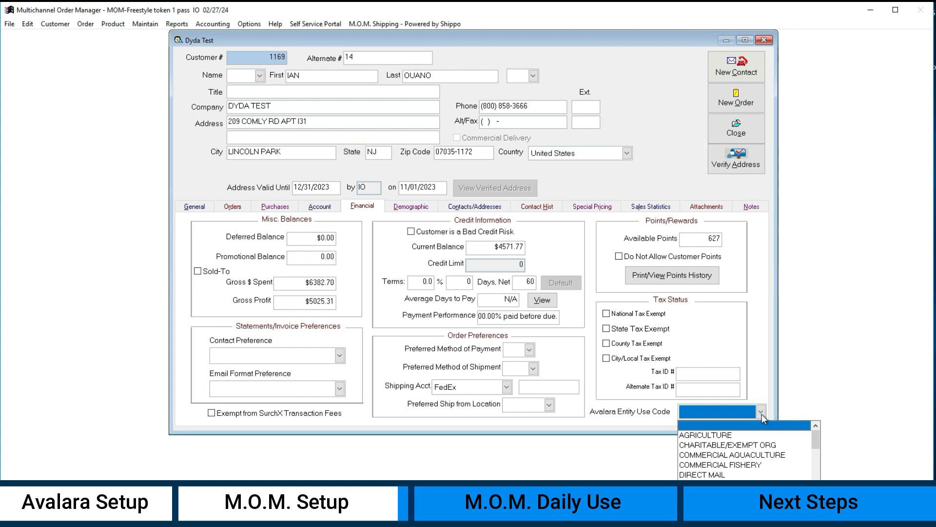
mouse_move(813, 438)
left_mouse_down()
mouse_move(818, 484)
mouse_move(819, 431)
left_mouse_up()
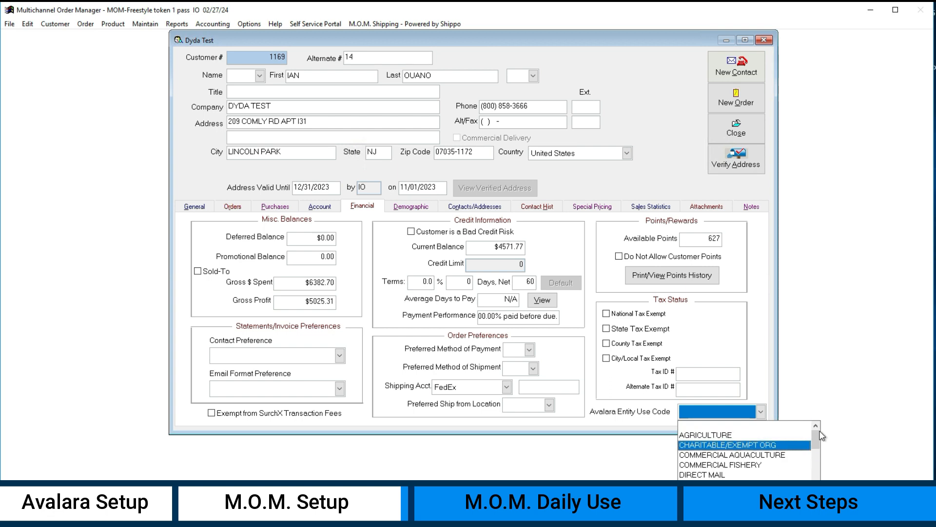
left_click(763, 382)
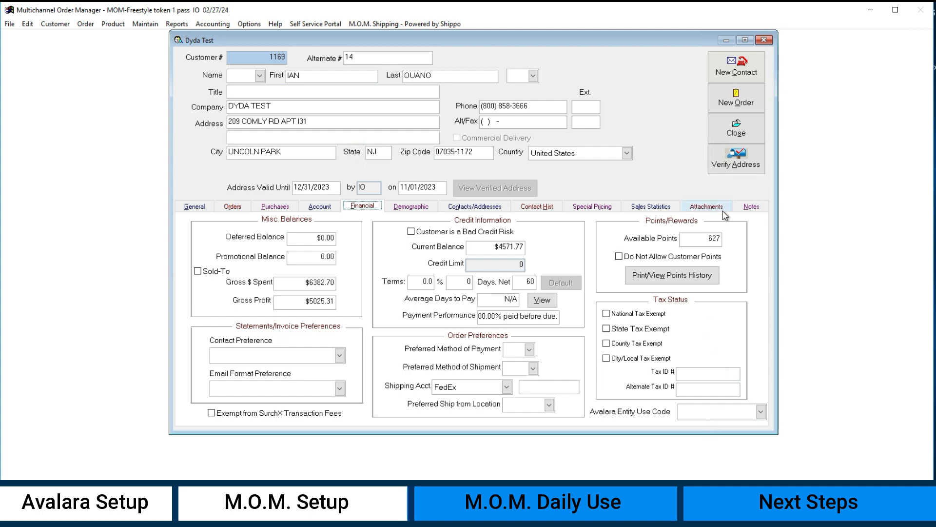
left_click(729, 136)
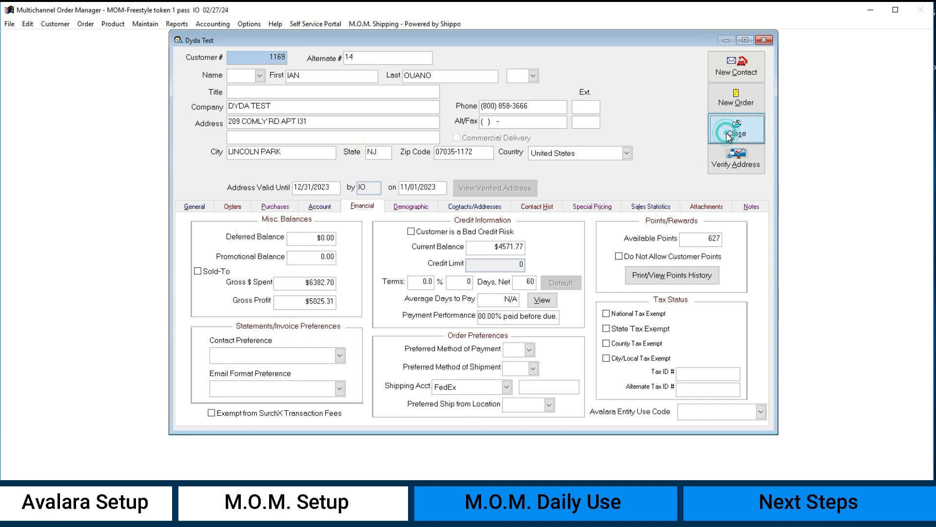
left_click(734, 130)
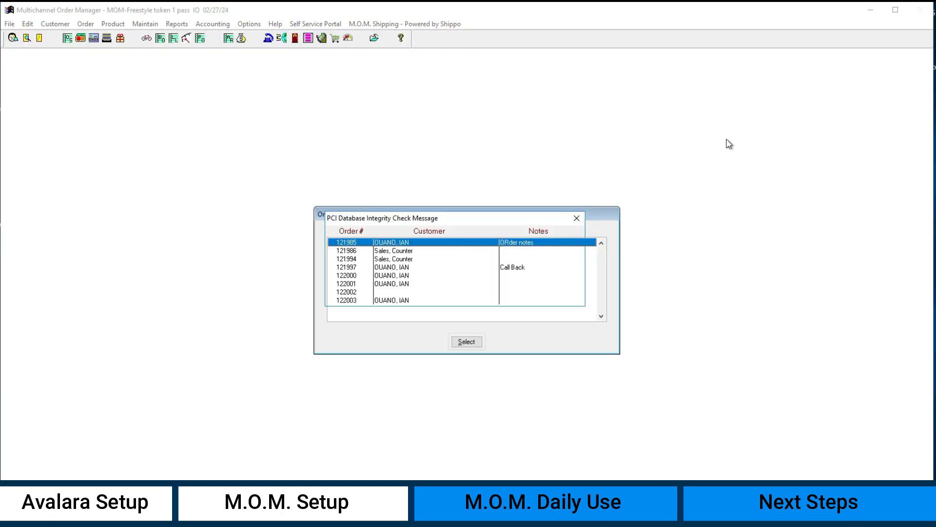
Step: Reopen the same customer by last name, dismiss the customer note, and start a new order
left_click(566, 293)
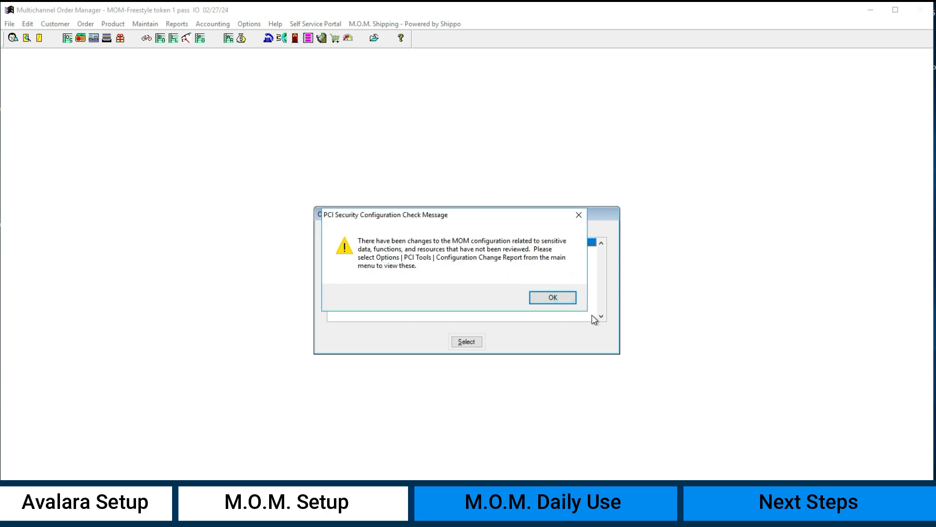
left_click(566, 295)
left_click(12, 37)
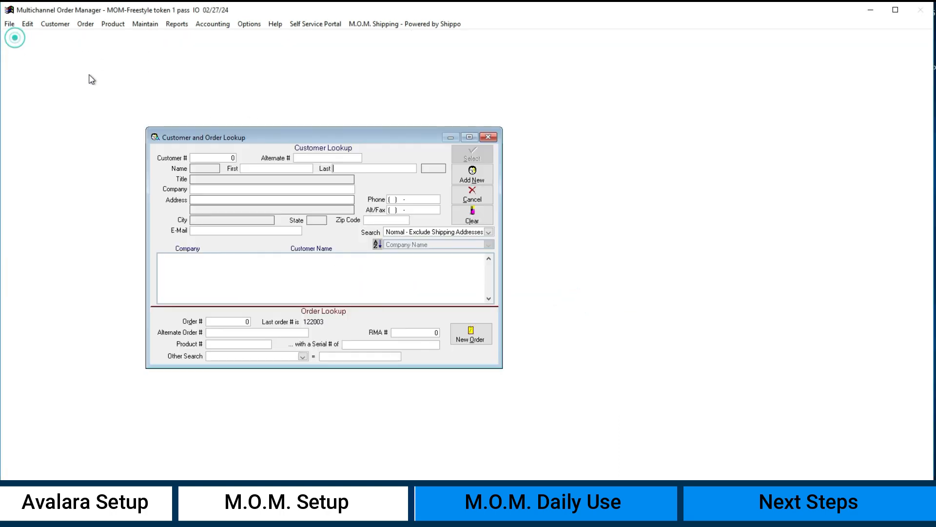
type("OUANO")
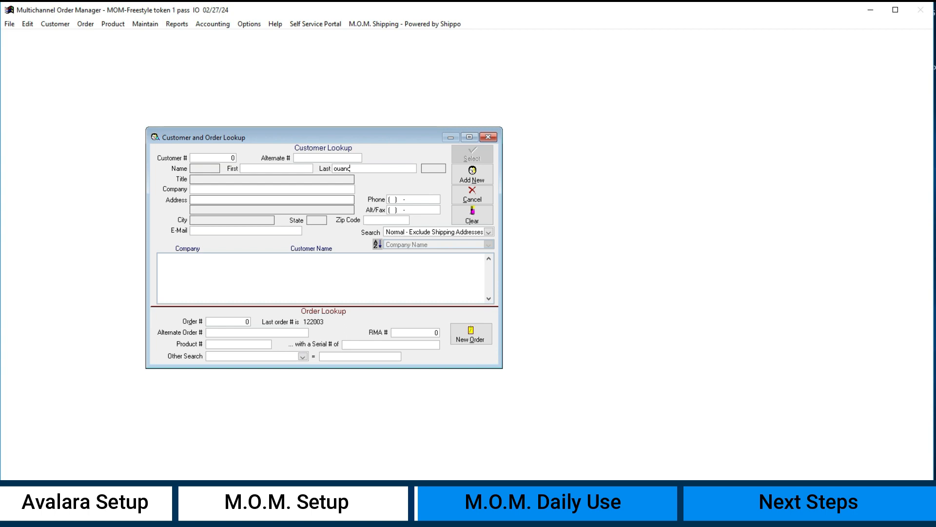
key("Return")
key("Return")
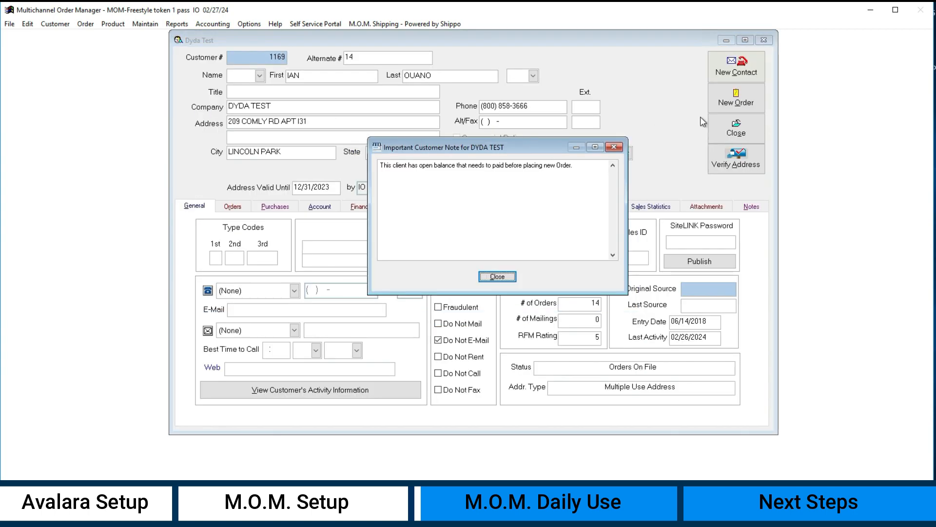
left_click(499, 277)
left_click(734, 100)
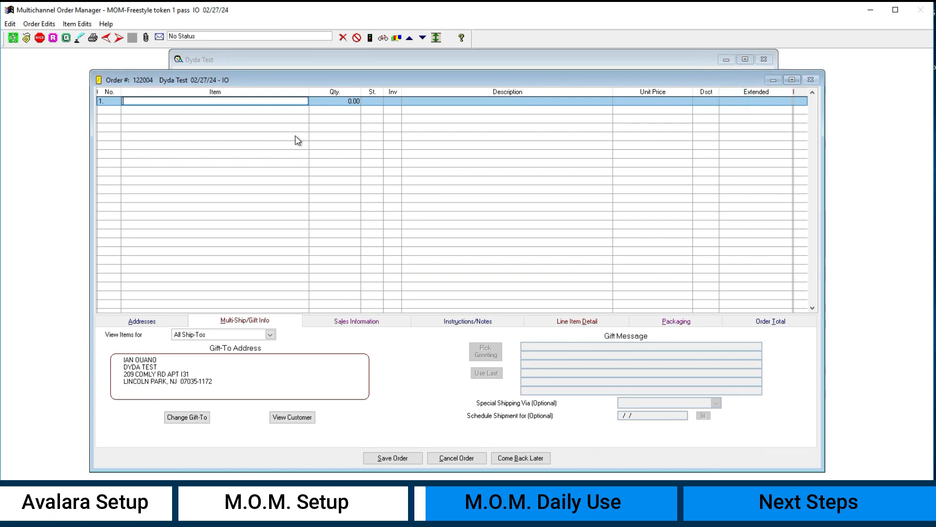
Step: Add one ACVM item to the order and select the bill-to recipient as the ship-to
key("Tab")
type("1")
key("Tab")
left_click(561, 304)
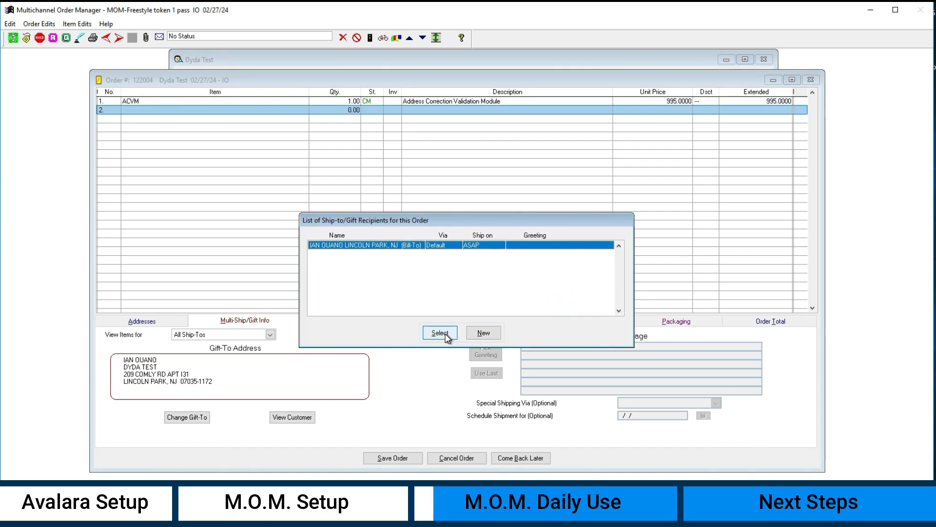
left_click(440, 333)
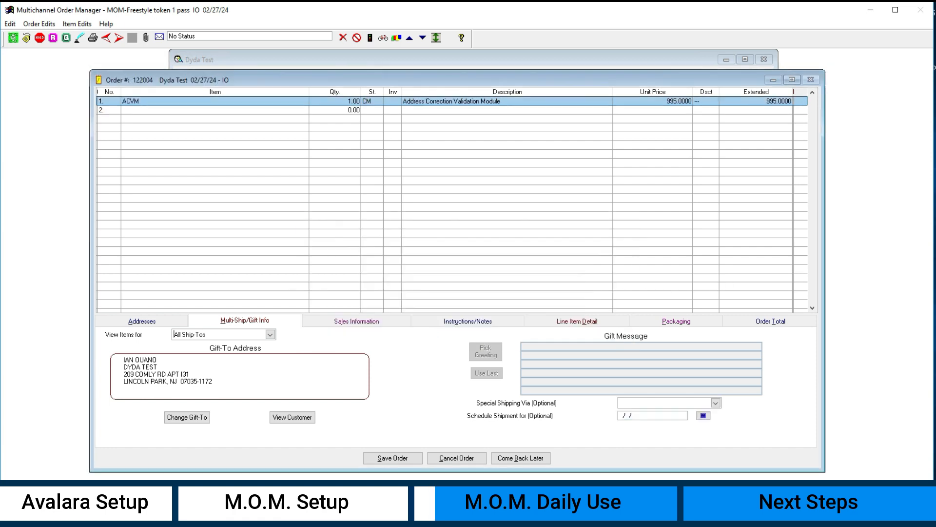
Step: Set the billing address to be the same as the shipping address
left_click(142, 321)
left_click(425, 336)
left_click(415, 345)
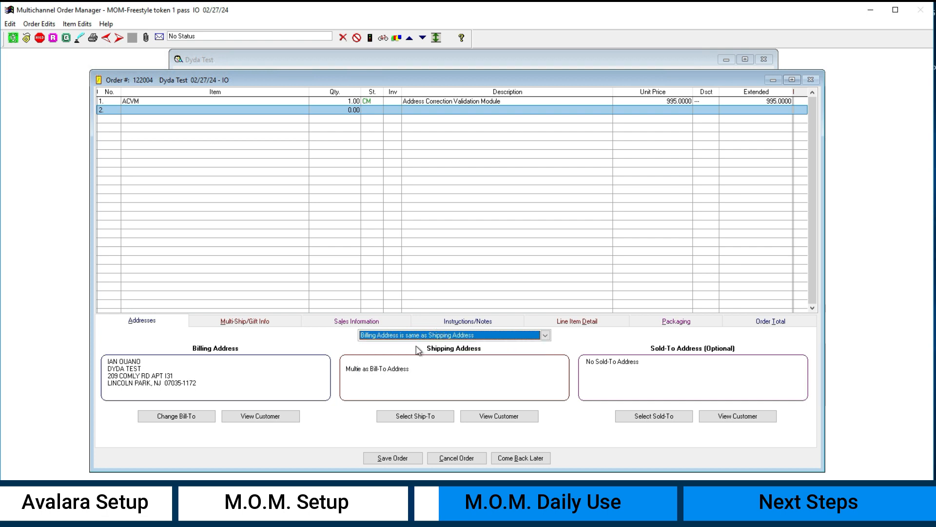
Step: Choose Invoice as the payment method on the order total and save the order
left_click(770, 322)
left_click(478, 346)
left_click(484, 314)
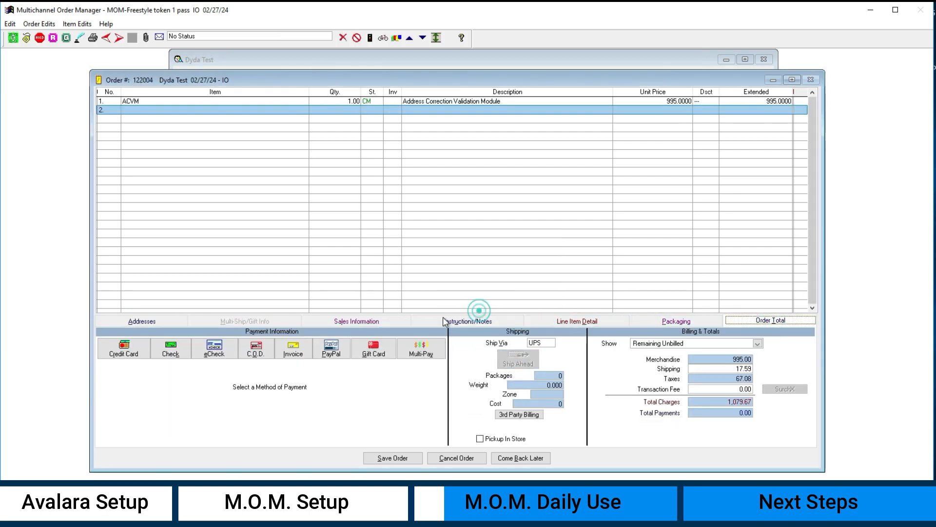
left_click(299, 355)
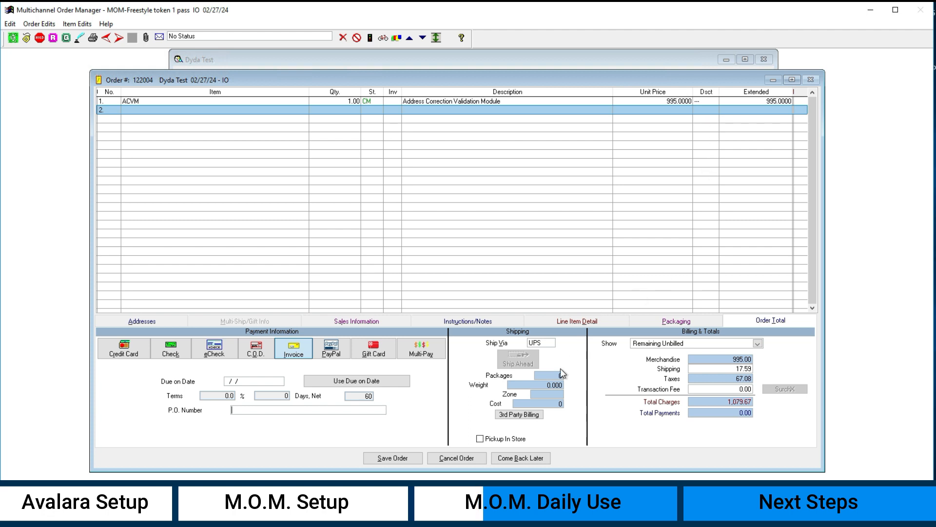
left_click(408, 458)
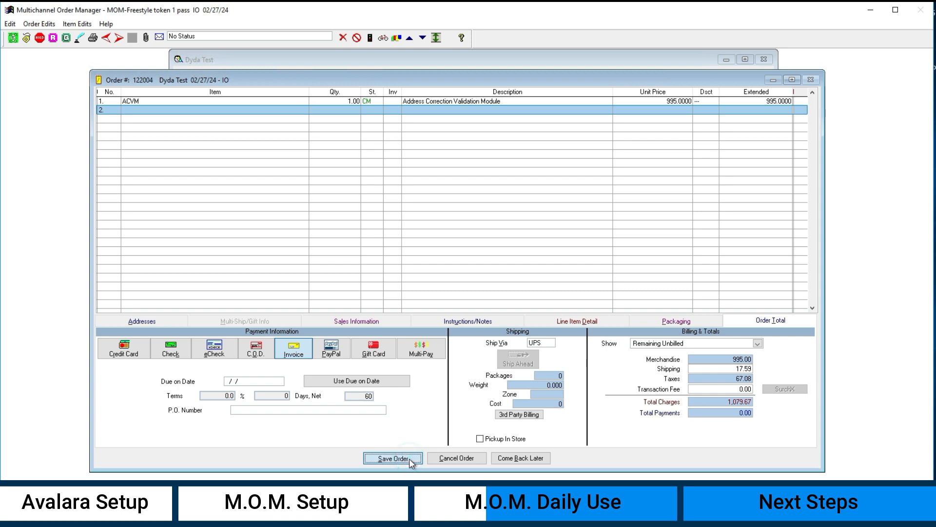
left_click(446, 335)
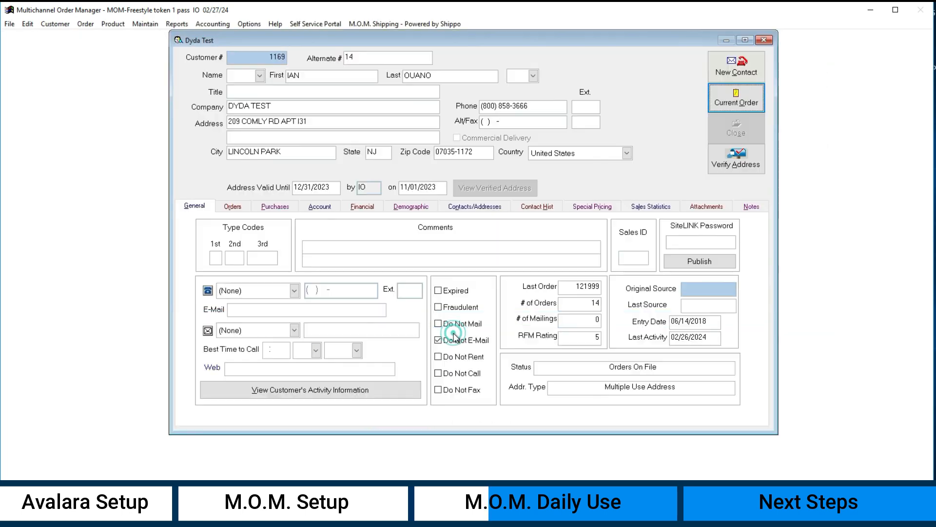
Step: Close the customer record and dismiss the PCI security configuration message
left_click(730, 130)
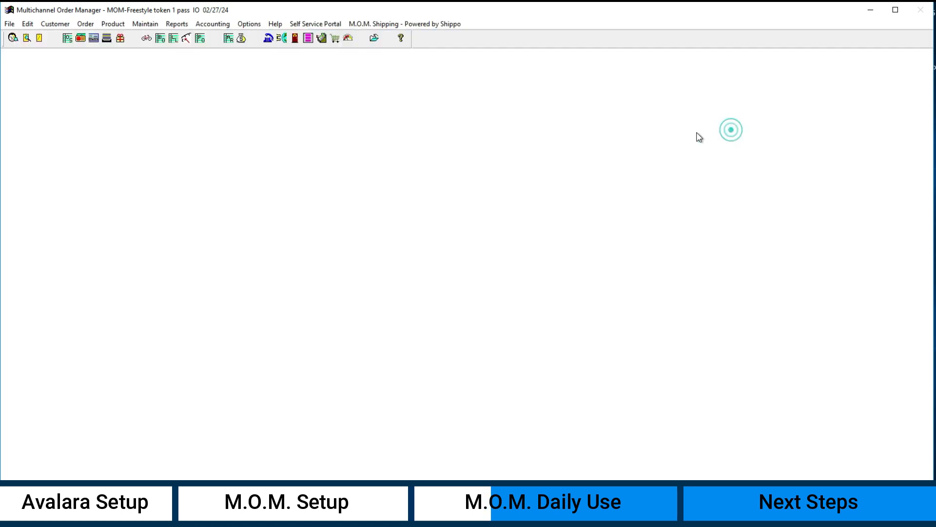
left_click(550, 292)
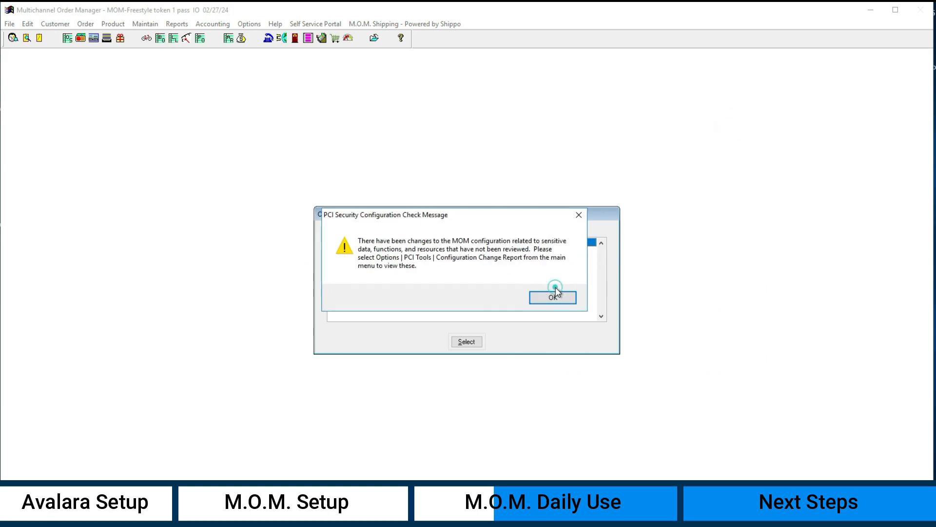
left_click(553, 293)
Step: Open the Avalara upload window, review the invoiced transactions ready to send, and close it without processing
left_click(144, 24)
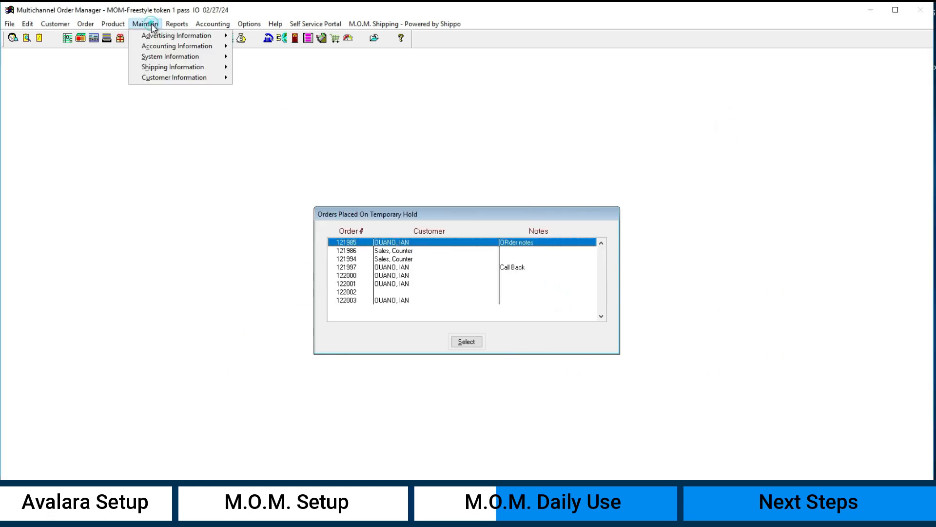
mouse_move(168, 49)
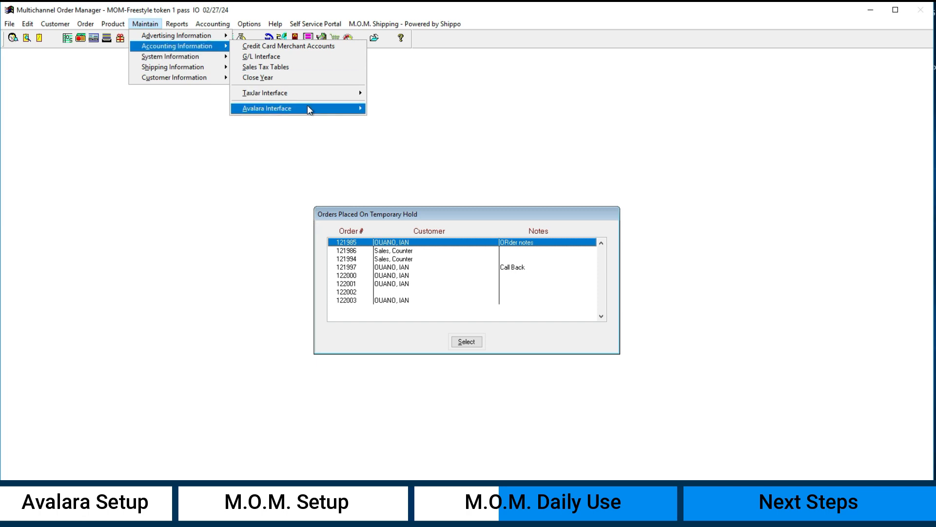
mouse_move(312, 109)
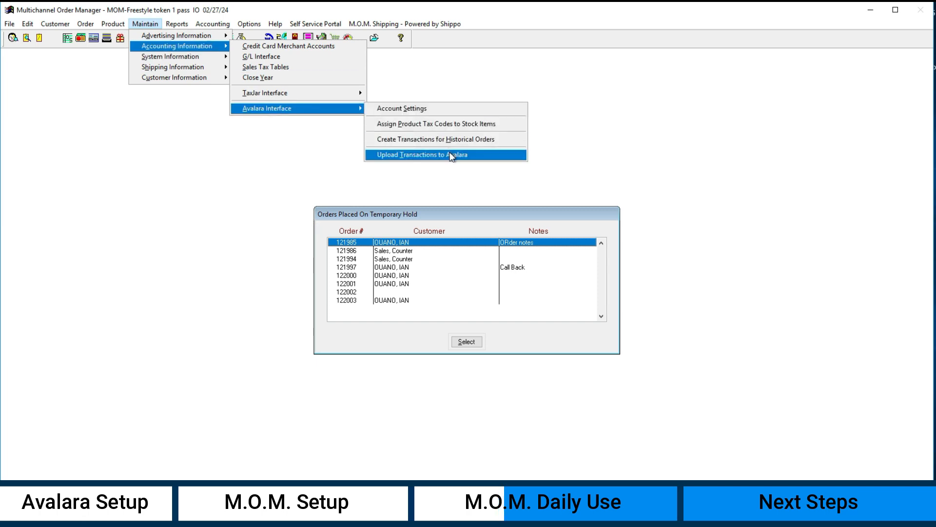
left_click(452, 155)
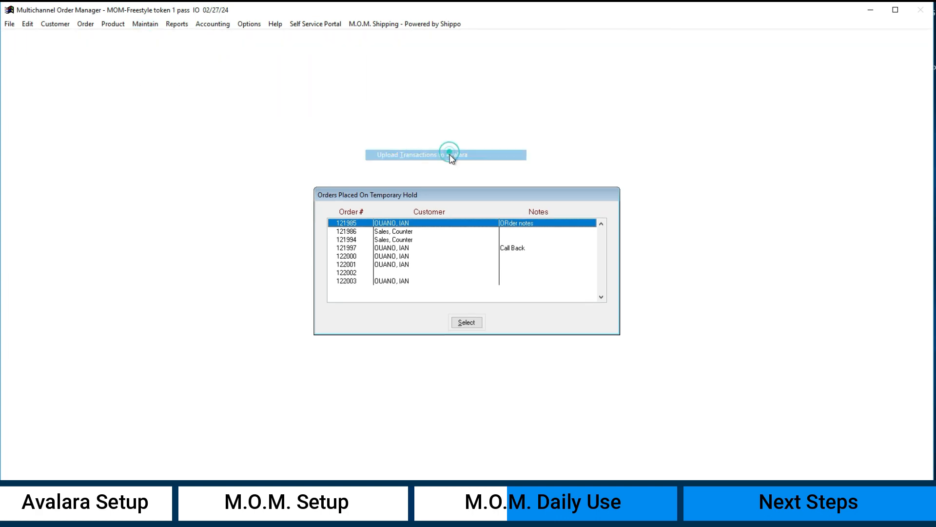
left_click_drag(475, 103, 433, 70)
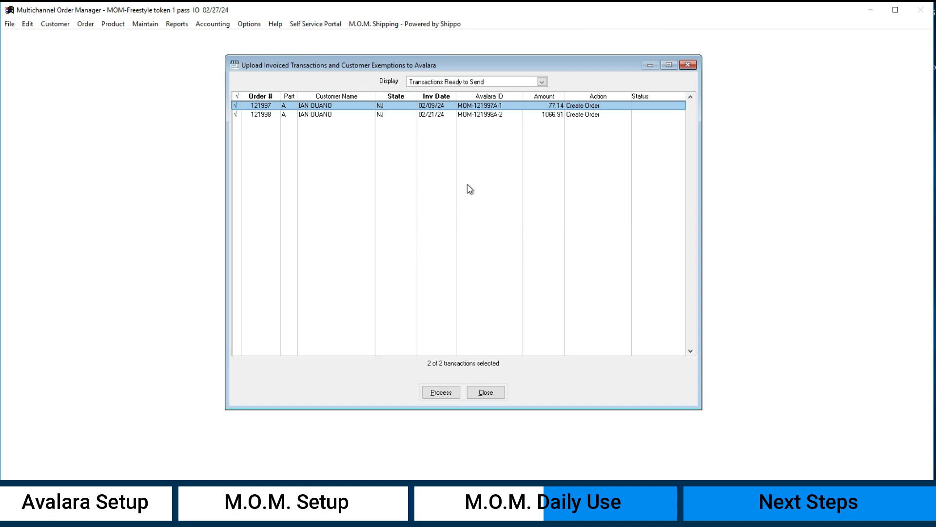
left_click(485, 394)
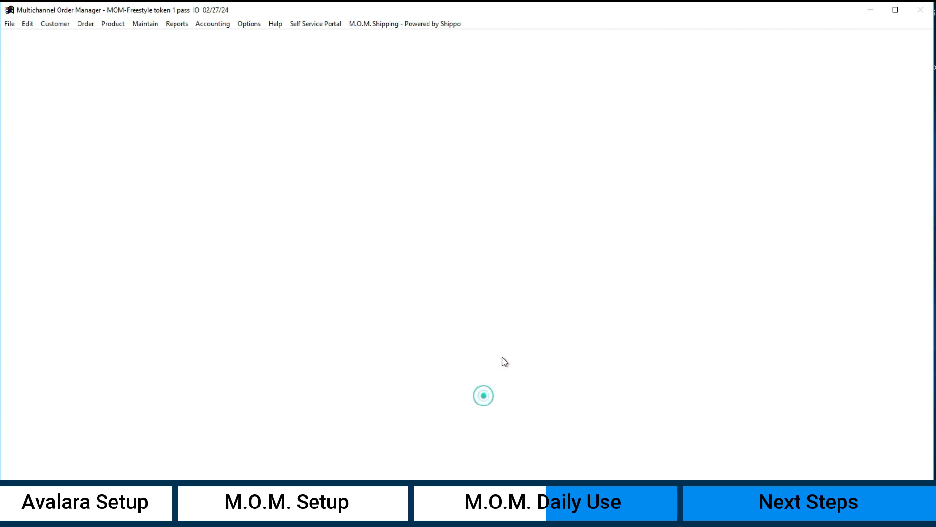
Step: Dismiss the security message, open Assign Product Tax Codes to Stock Items, and select all available stock items
left_click(544, 292)
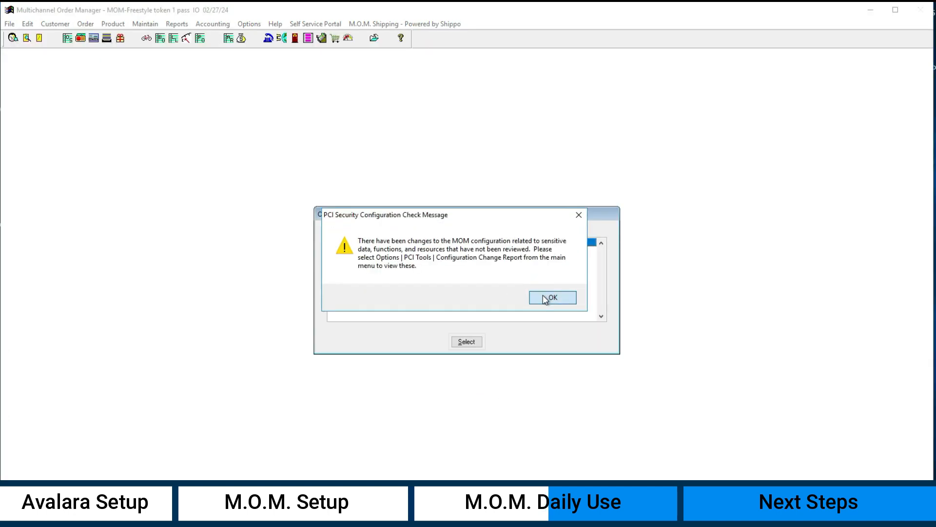
left_click(547, 294)
left_click(205, 25)
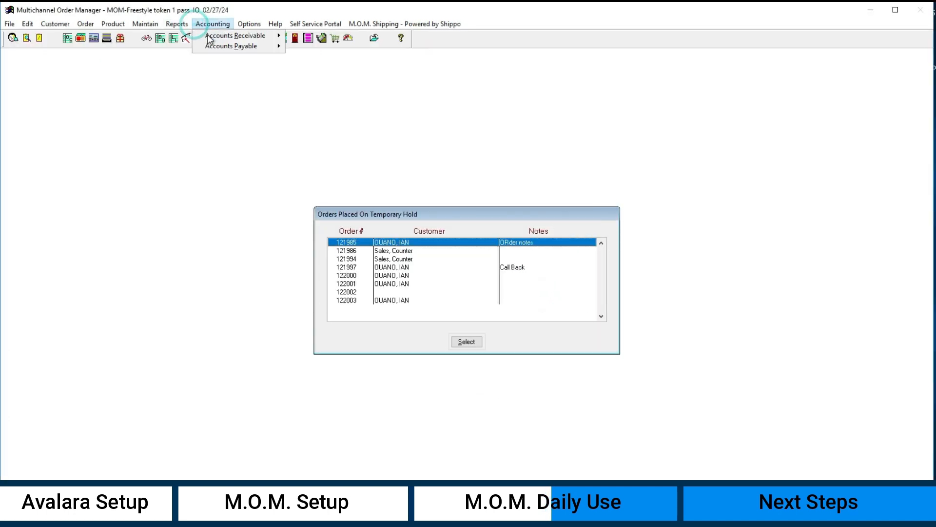
mouse_move(173, 23)
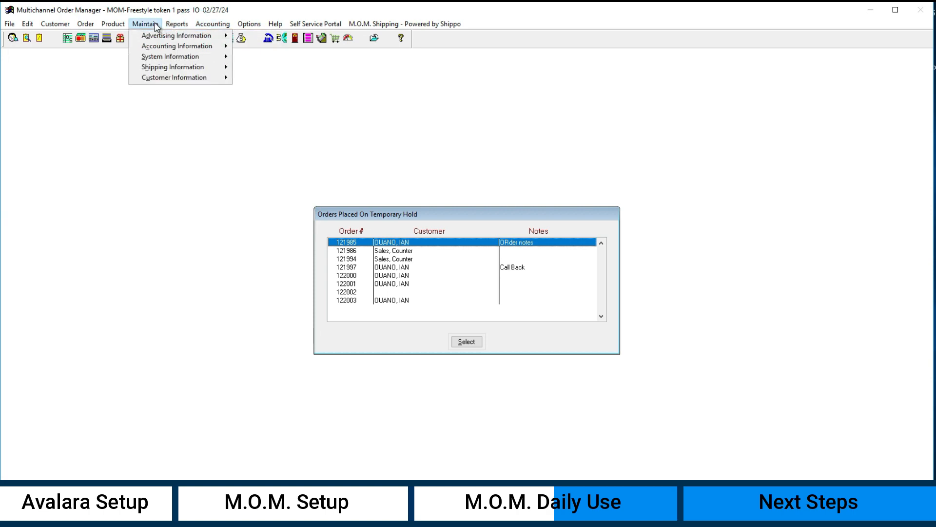
mouse_move(221, 46)
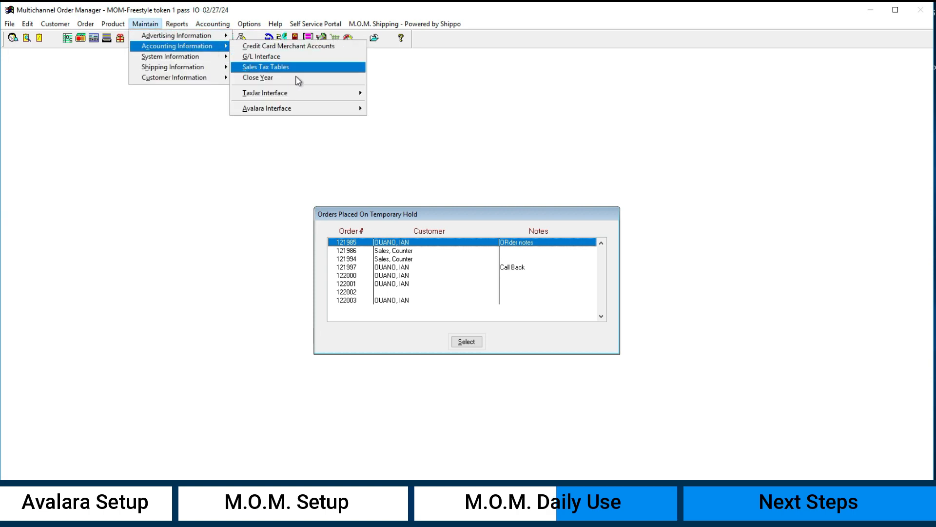
mouse_move(318, 110)
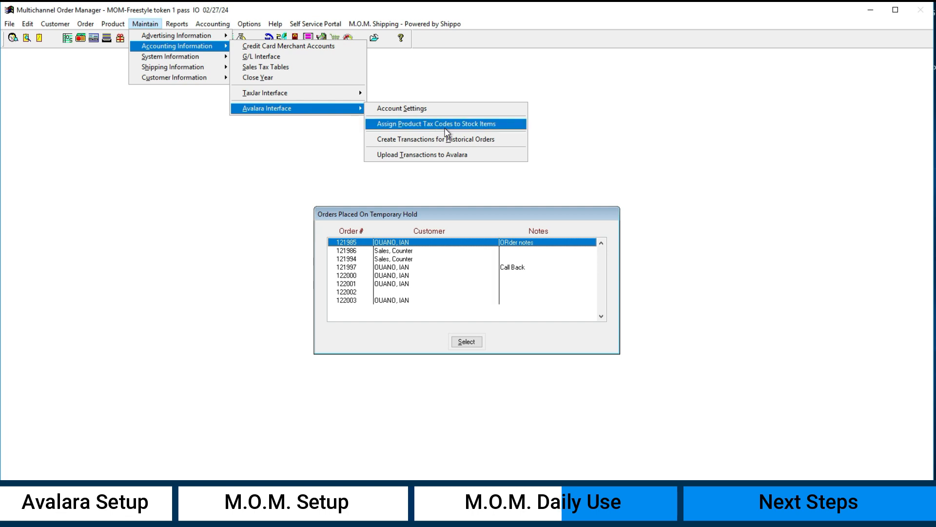
left_click(445, 128)
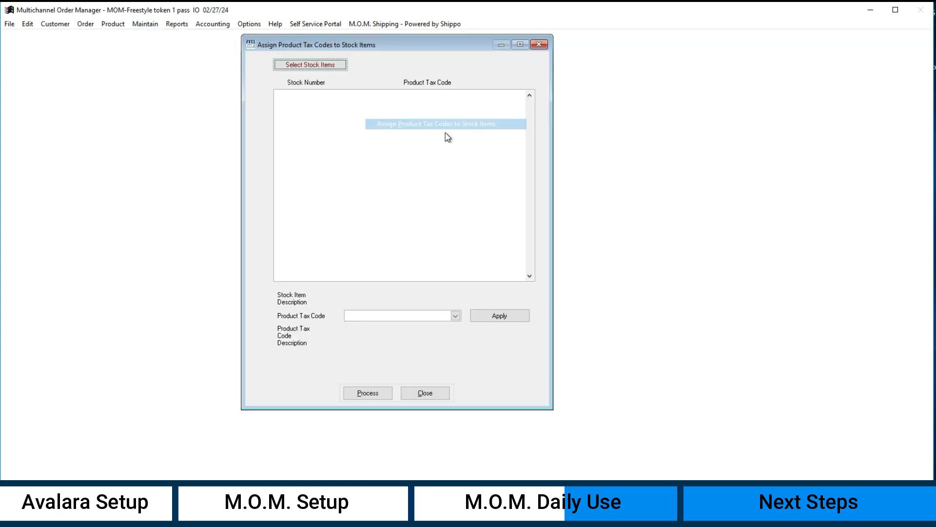
left_click(313, 64)
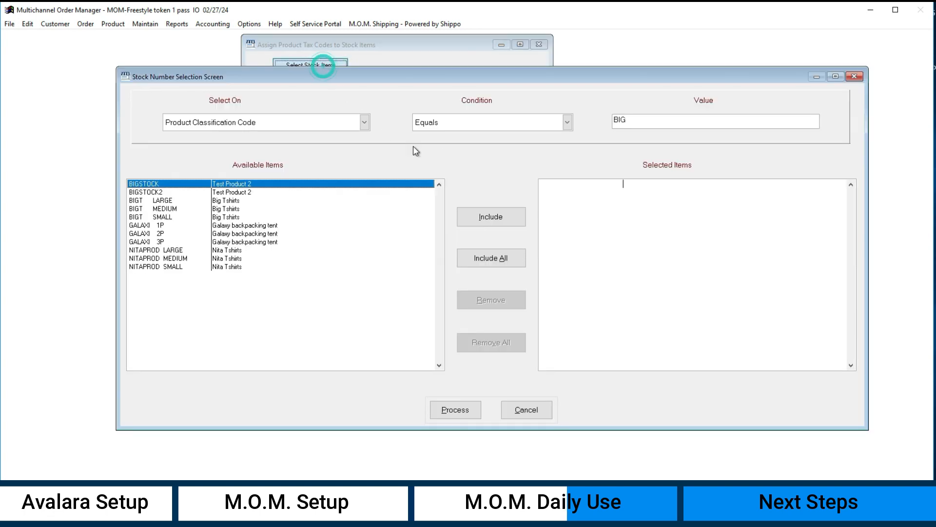
left_click(502, 259)
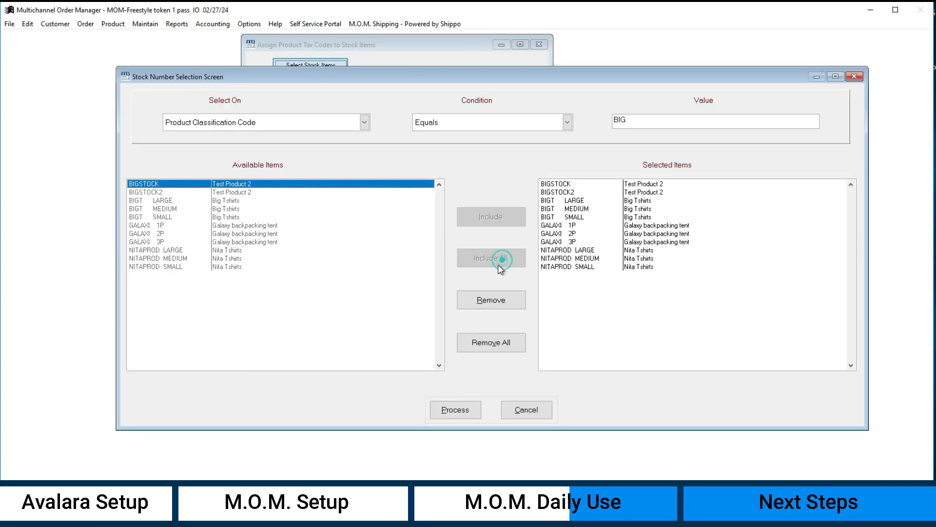
left_click(457, 413)
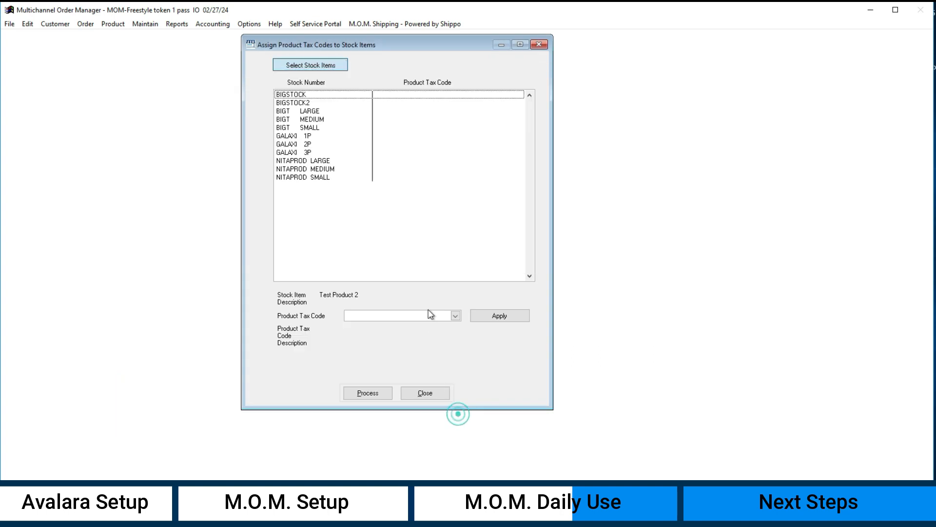
Step: Browse the product tax code list for the selected stock items and close the assignment window without applying a code
left_click(396, 316)
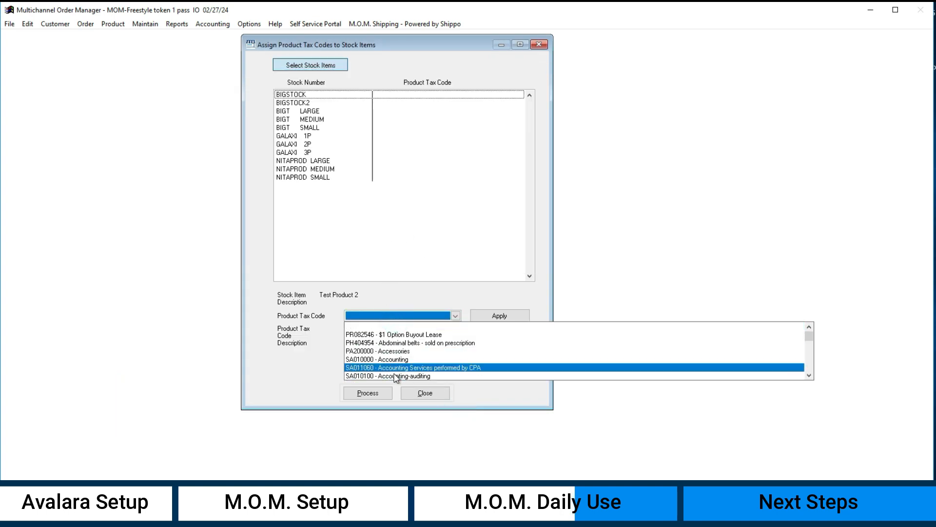
left_click(476, 288)
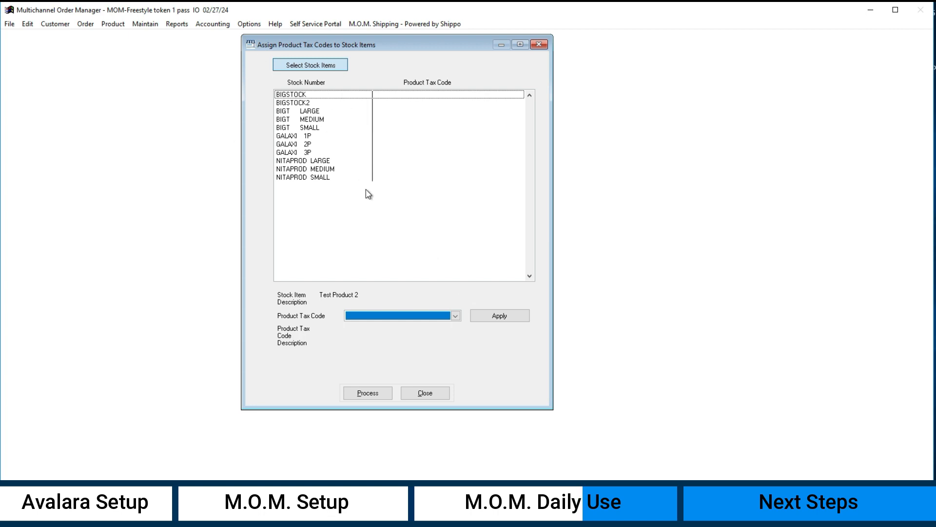
left_click(431, 393)
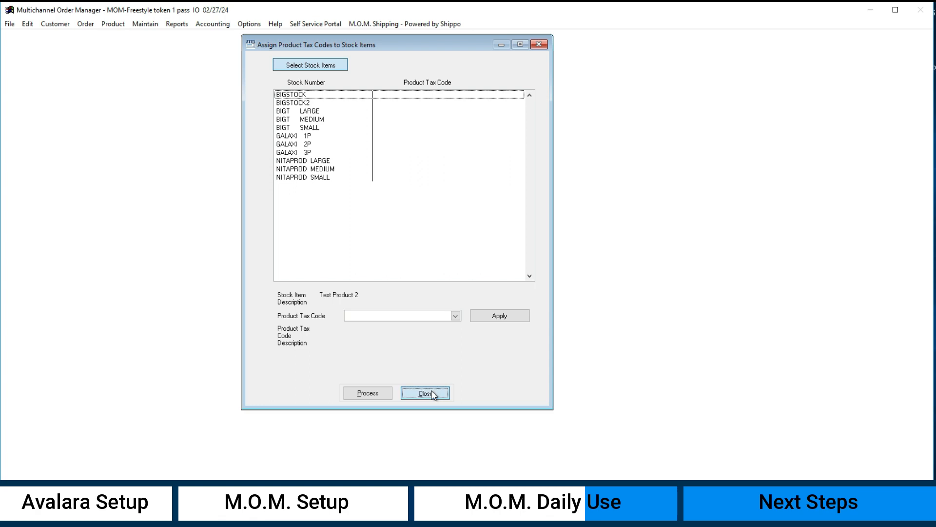
left_click(368, 315)
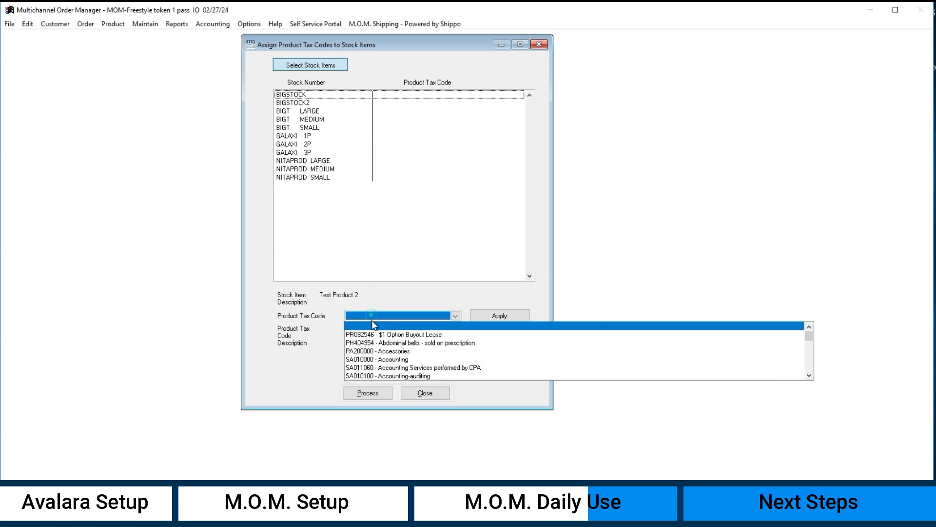
left_click(306, 341)
left_click(378, 317)
left_click(318, 333)
left_click(425, 394)
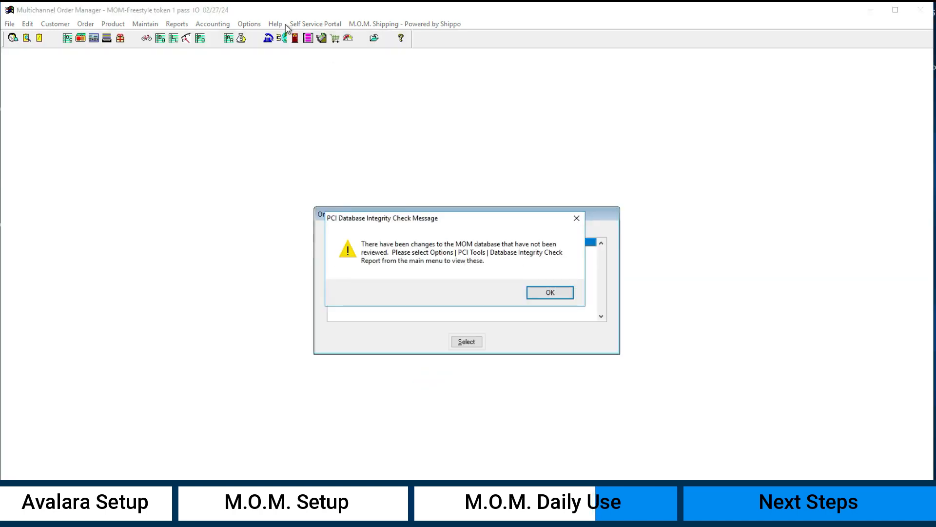
Step: Dismiss the database integrity message and open the Avalara window for creating transactions for historical orders
left_click(551, 293)
left_click(548, 292)
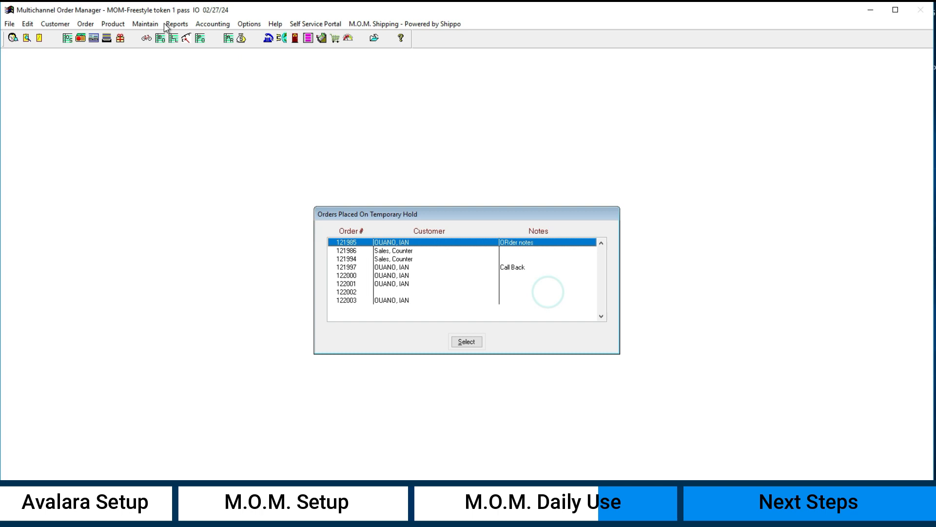
left_click(145, 24)
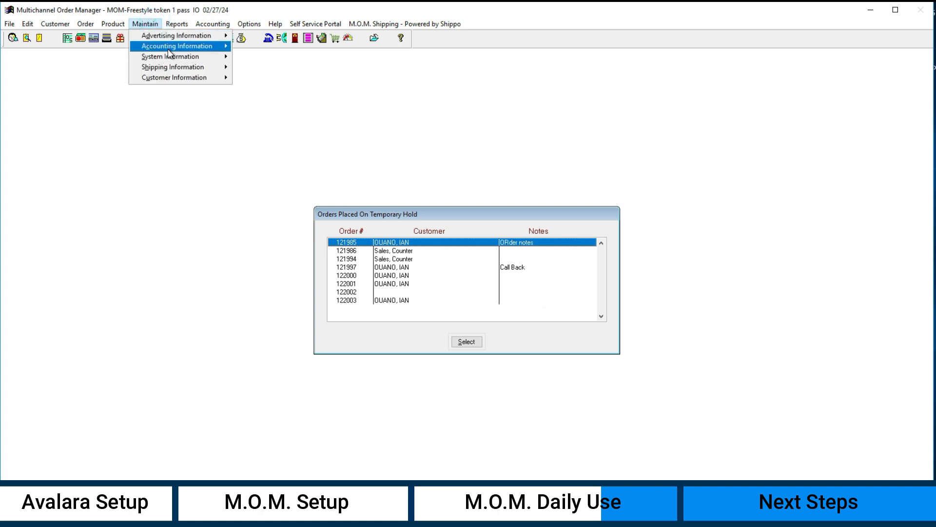
mouse_move(170, 49)
mouse_move(322, 108)
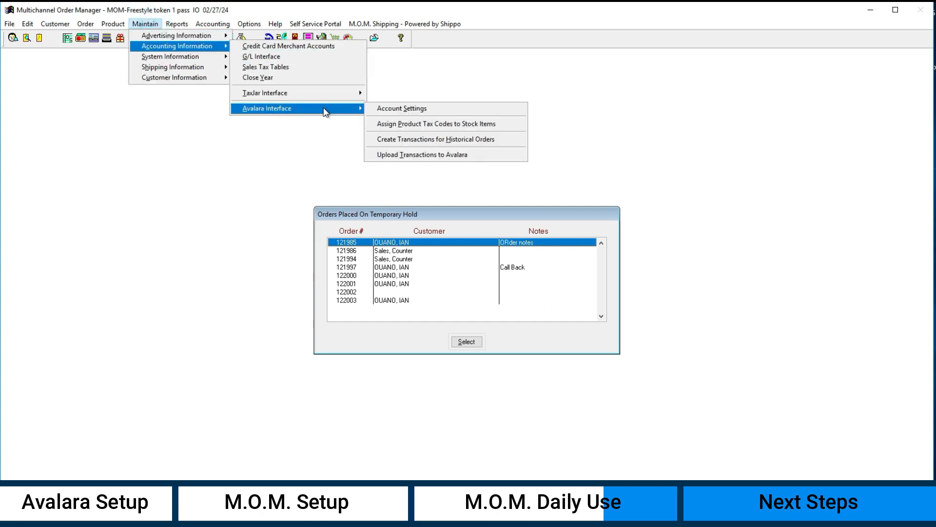
left_click(447, 142)
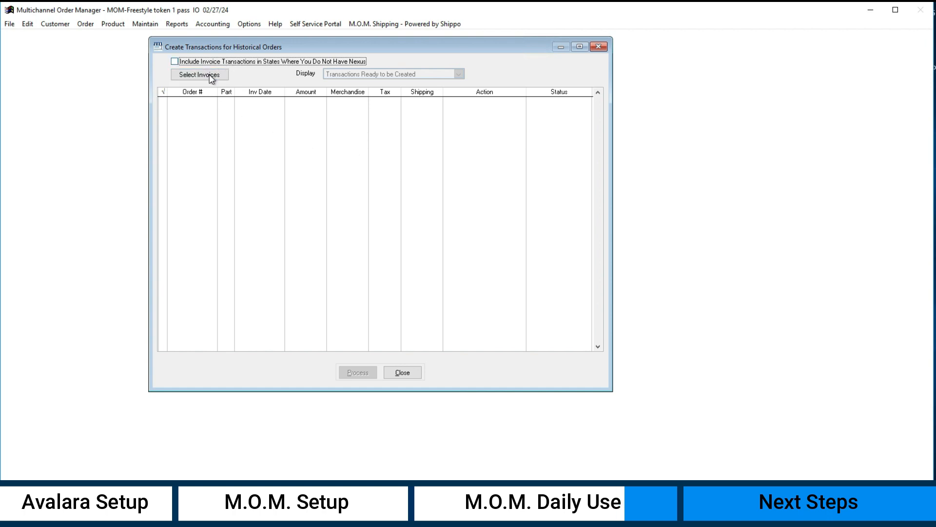
Step: Review the nexus option and invoice selection criteria for historical transactions, close both windows, and dismiss the security message
left_click(230, 64)
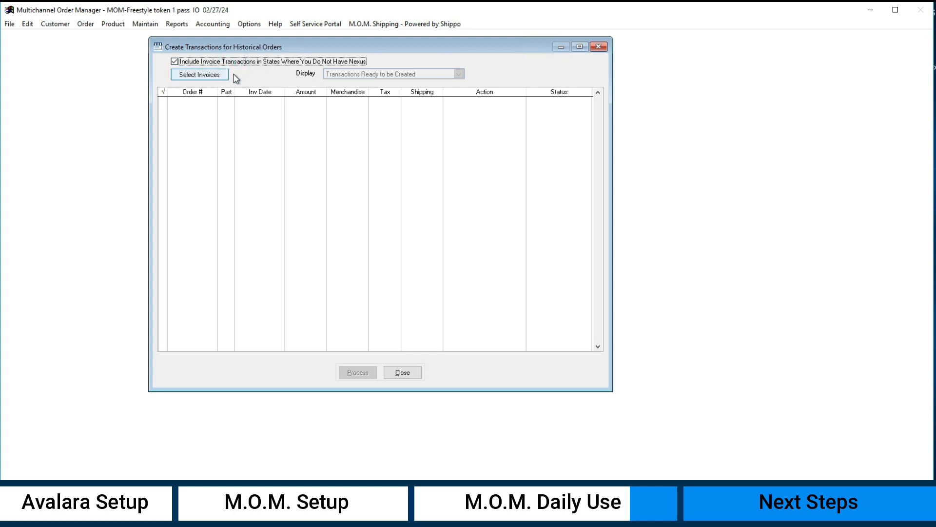
left_click(240, 62)
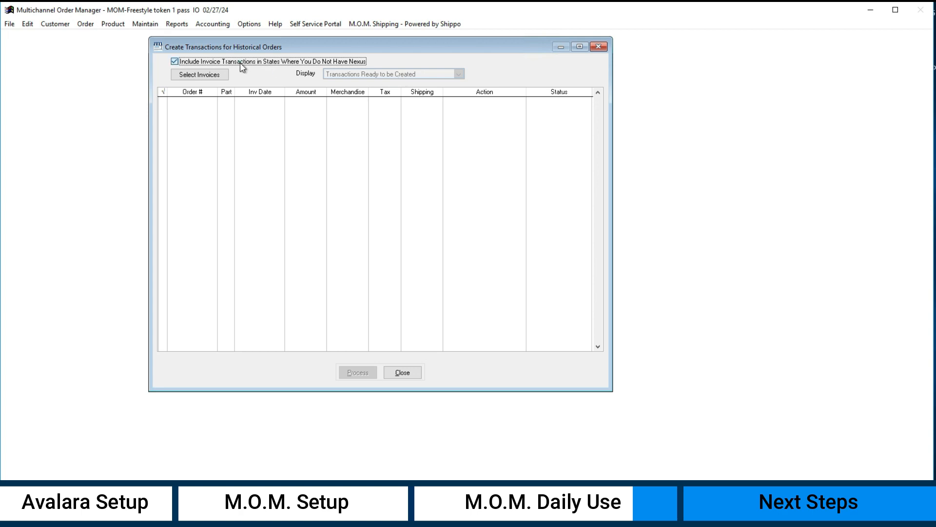
left_click(201, 77)
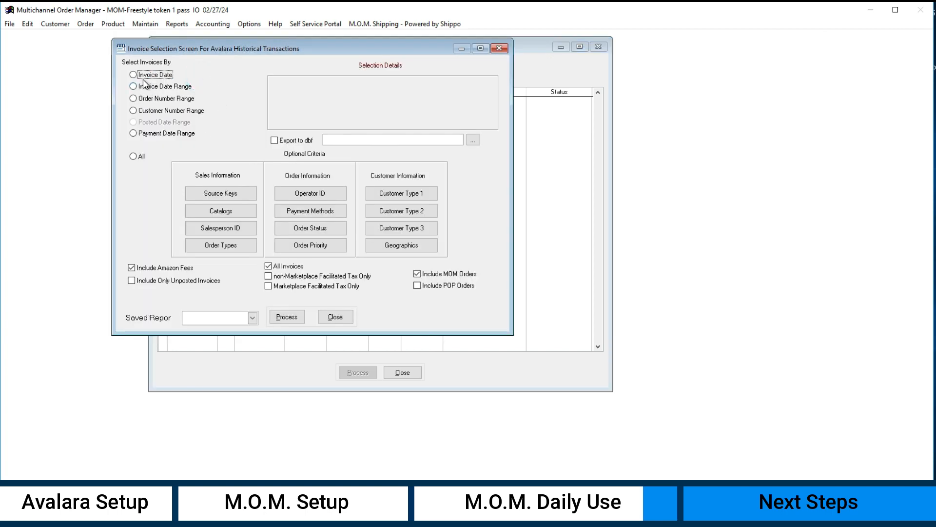
left_click_drag(371, 46, 497, 97)
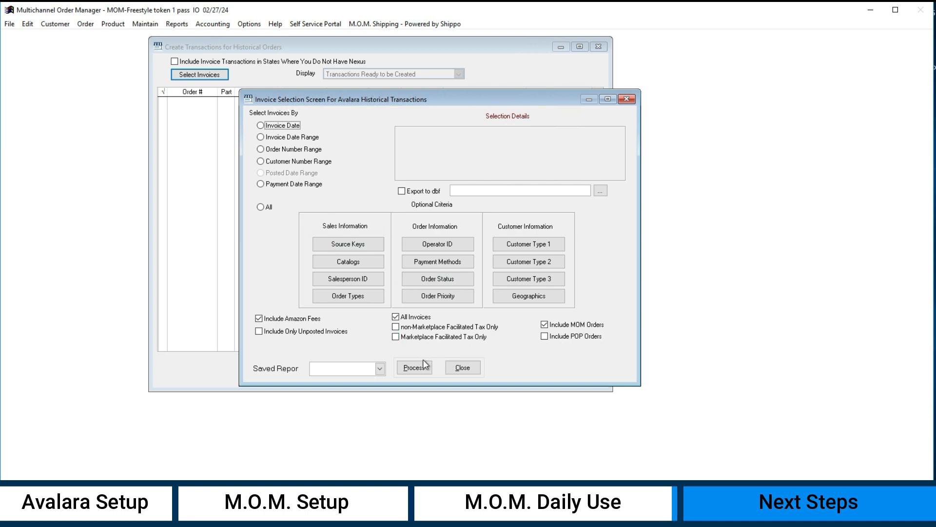
left_click(462, 368)
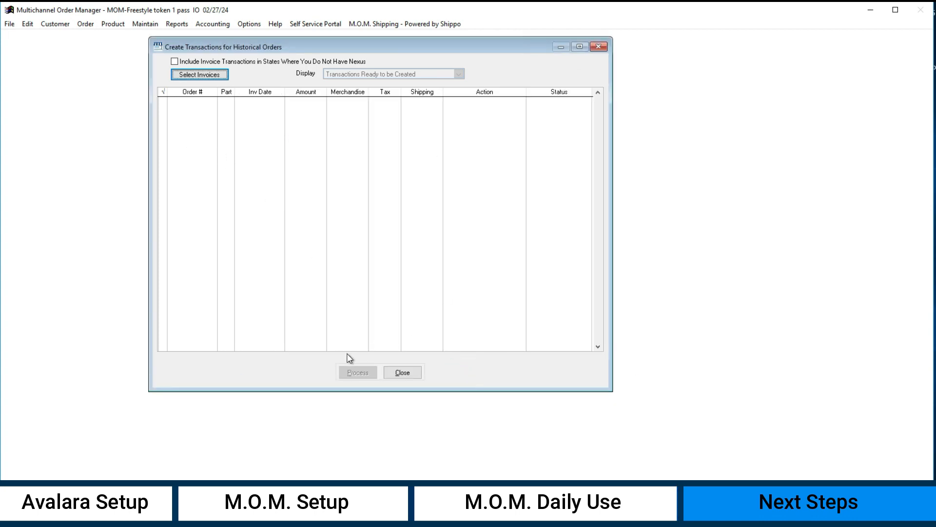
left_click(401, 373)
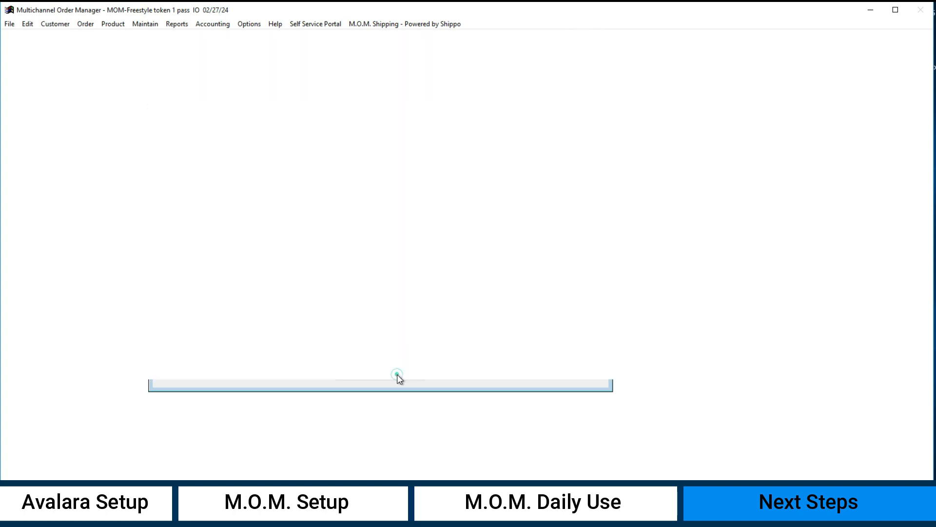
left_click(534, 293)
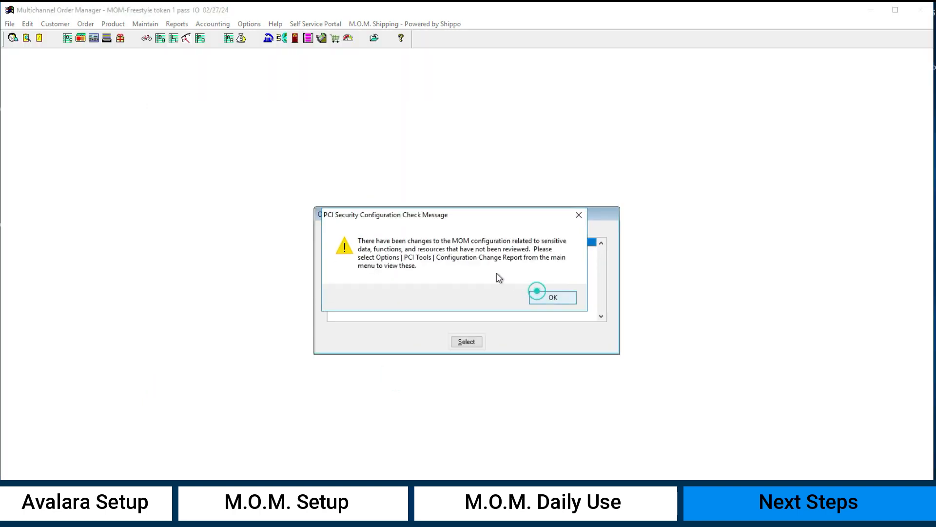